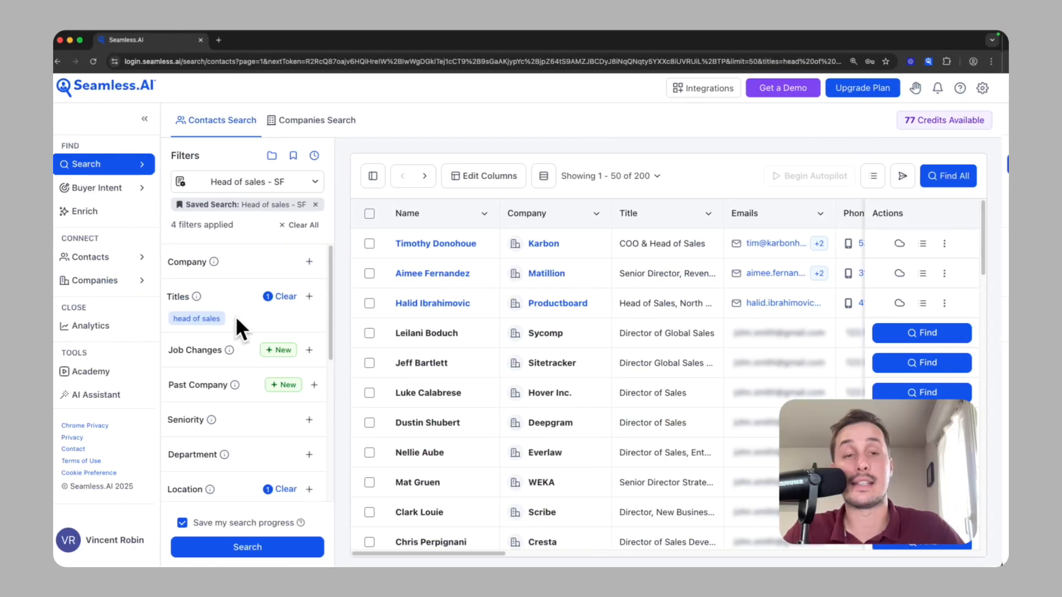
# - Choose a download type for the CSV export of the selected contacts
pyautogui.scroll(-5, 237, 316)
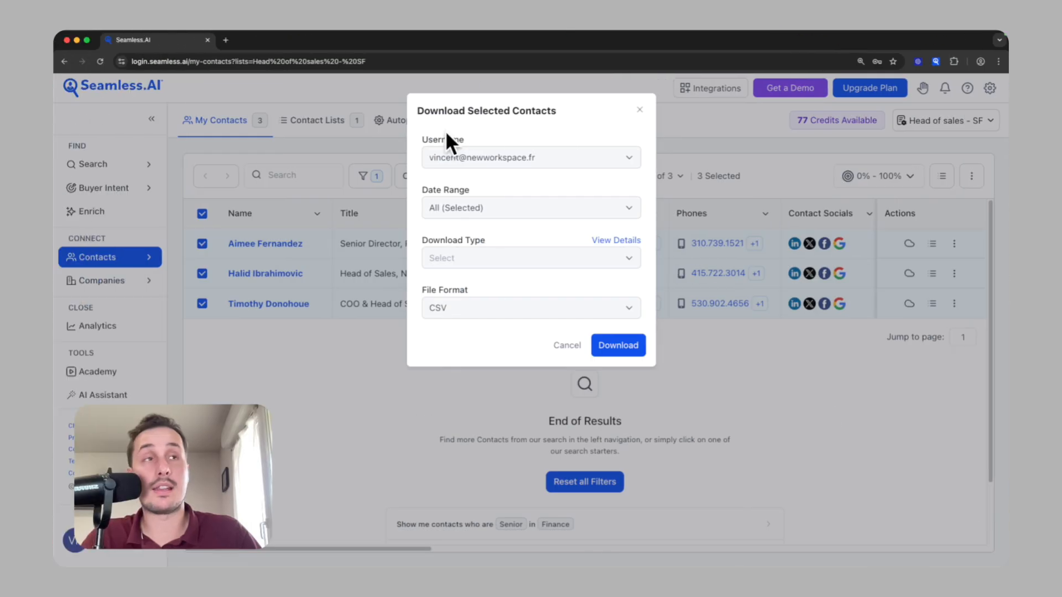
pyautogui.moveTo(424, 239); pyautogui.dragTo(505, 256)
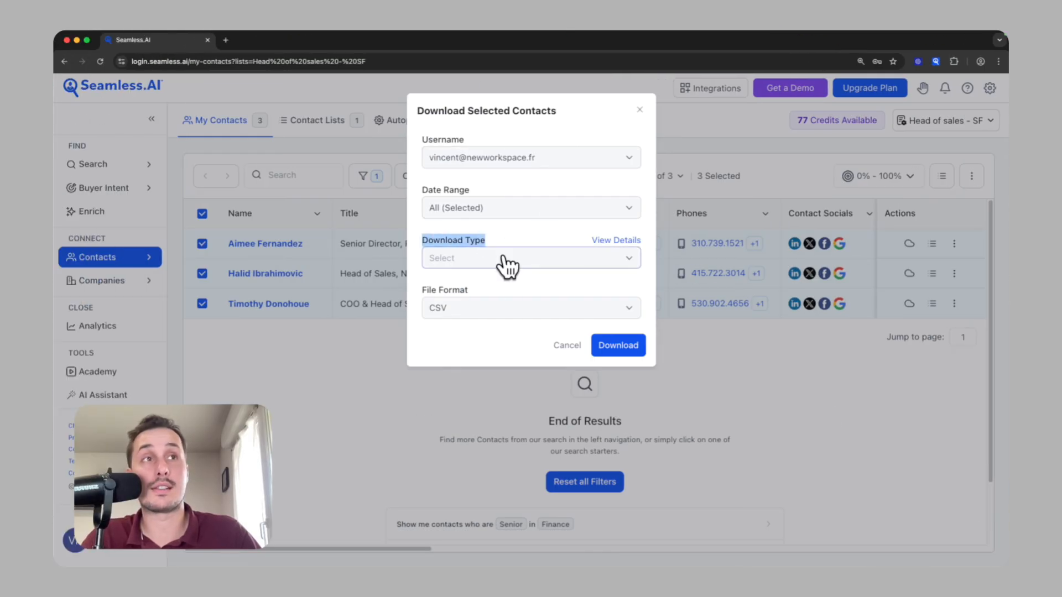
pyautogui.click(504, 258)
pyautogui.click(467, 307)
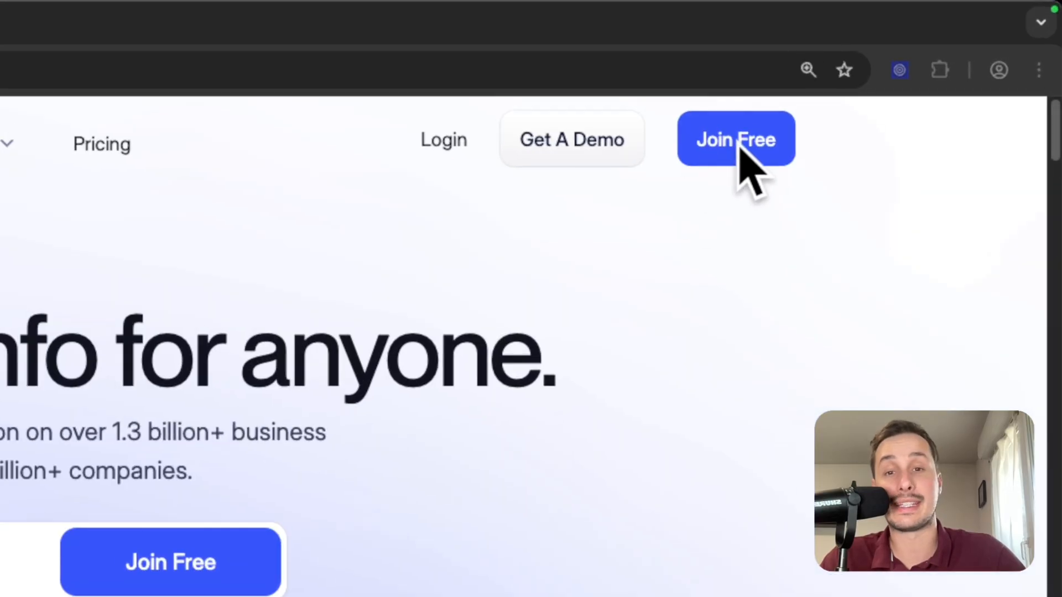
# - Register a free account with full name, title Founder, company GiveMeLeads, business email, phone number, referral source YouTube and the confirmed account password
pyautogui.click(740, 144)
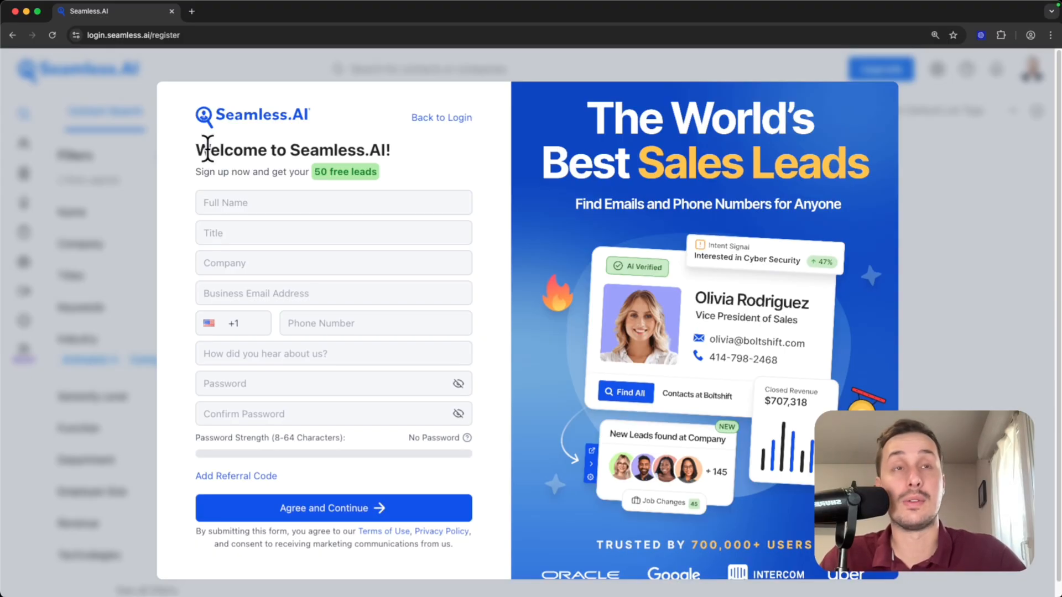
pyautogui.click(220, 203)
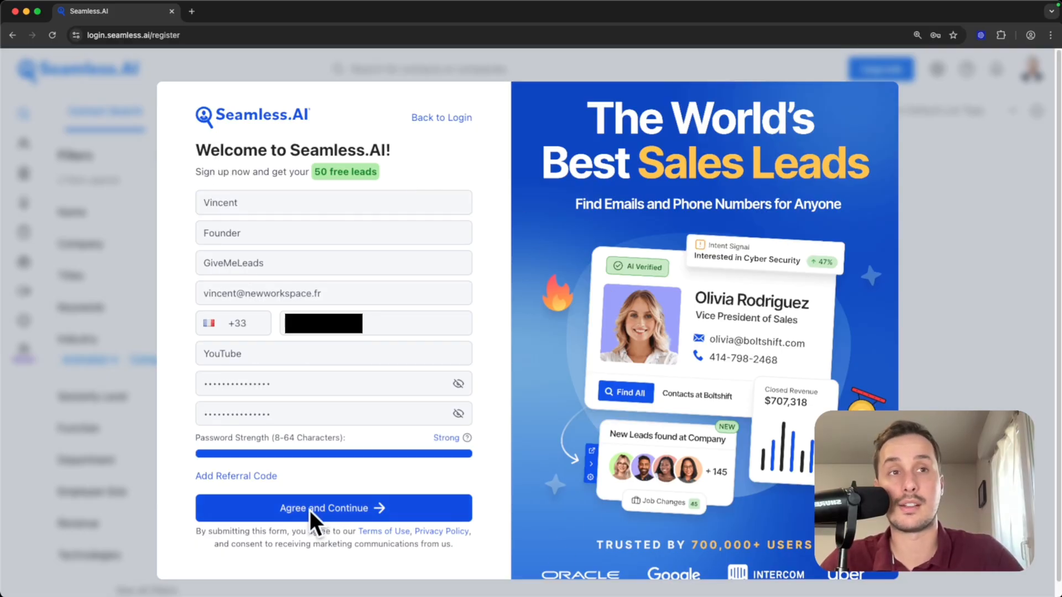
pyautogui.click(309, 510)
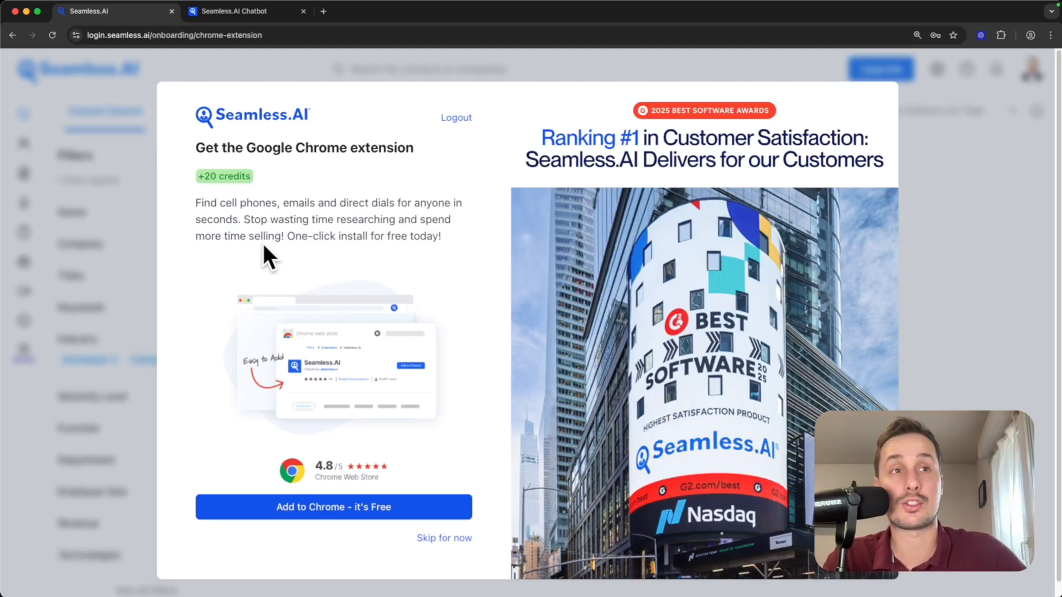
# - Install the Seamless.AI extension from the Chrome Web Store and open it in the browser
pyautogui.click(295, 516)
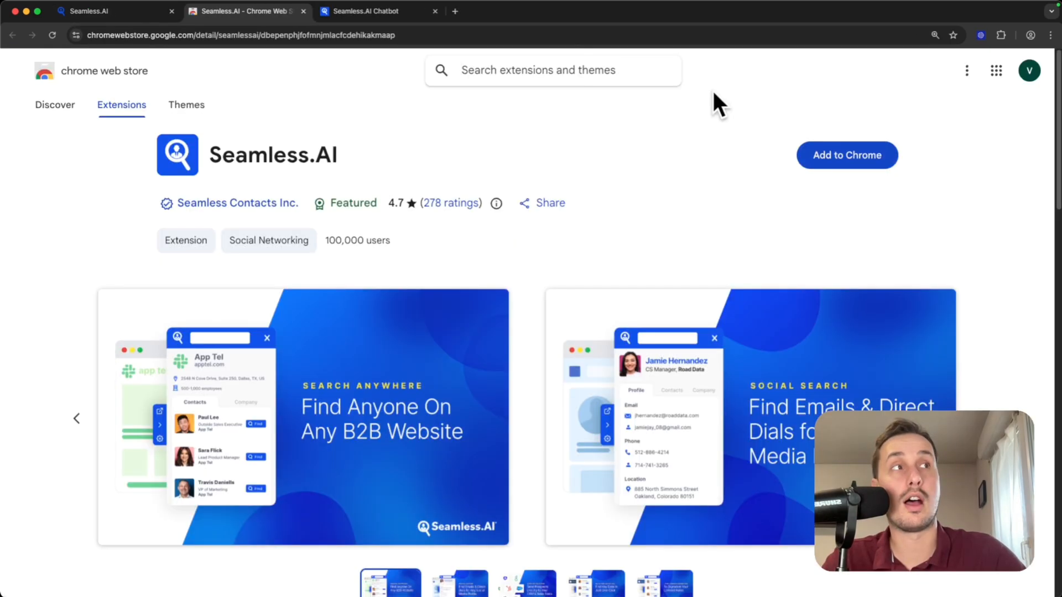
pyautogui.click(889, 164)
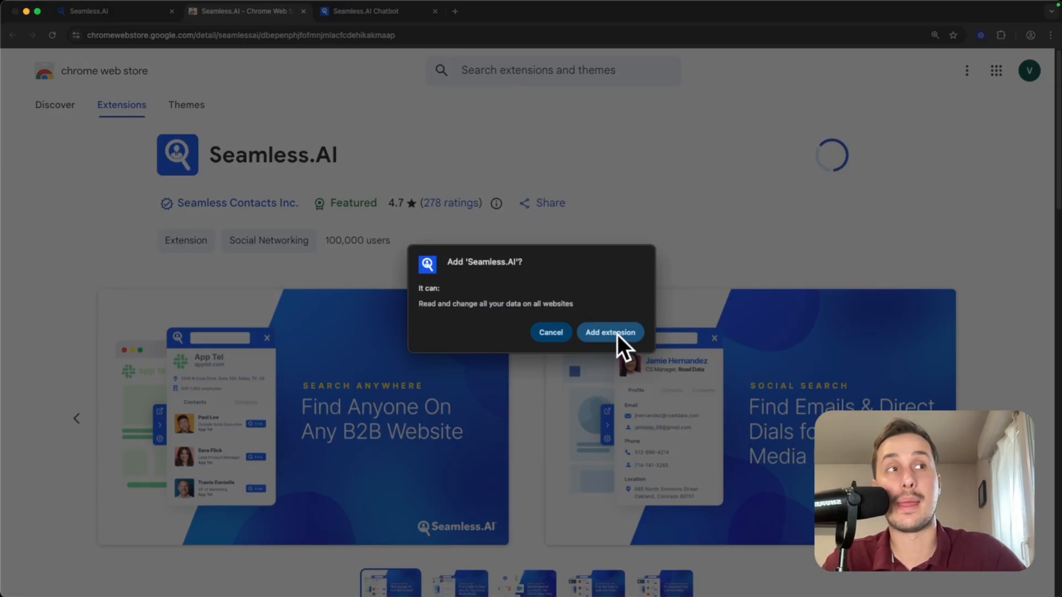
pyautogui.click(618, 334)
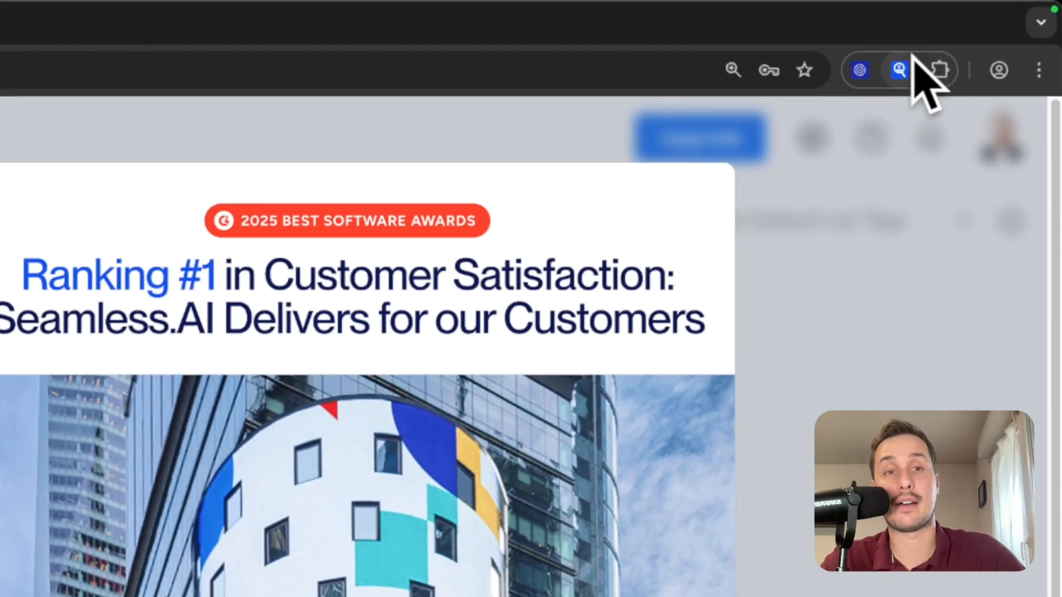
pyautogui.click(901, 69)
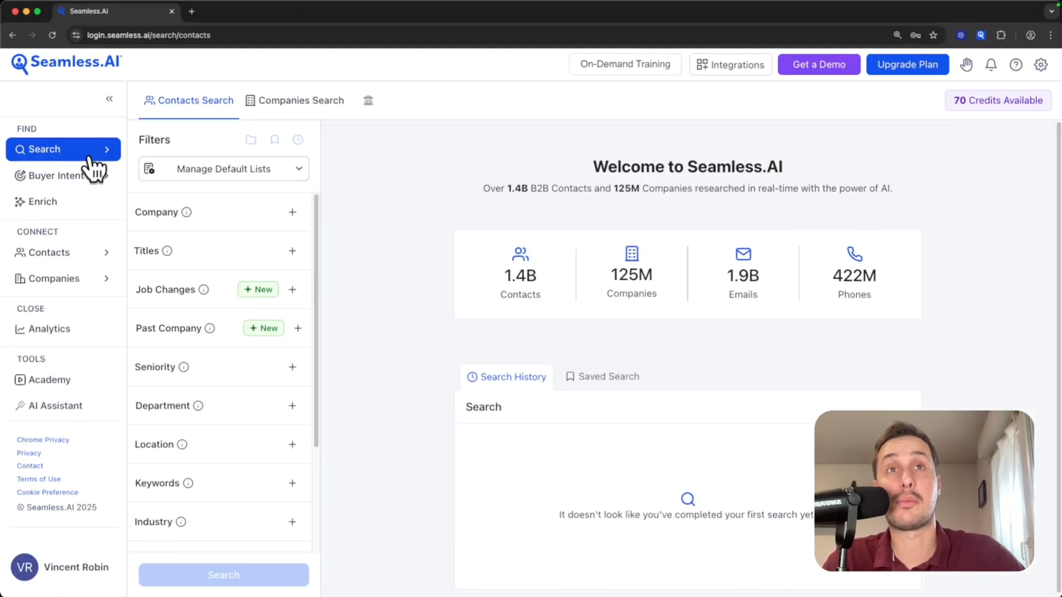
# - Look through the Buyer Intent section and the account menu with its plan, credits and settings entries
pyautogui.moveTo(29, 150)
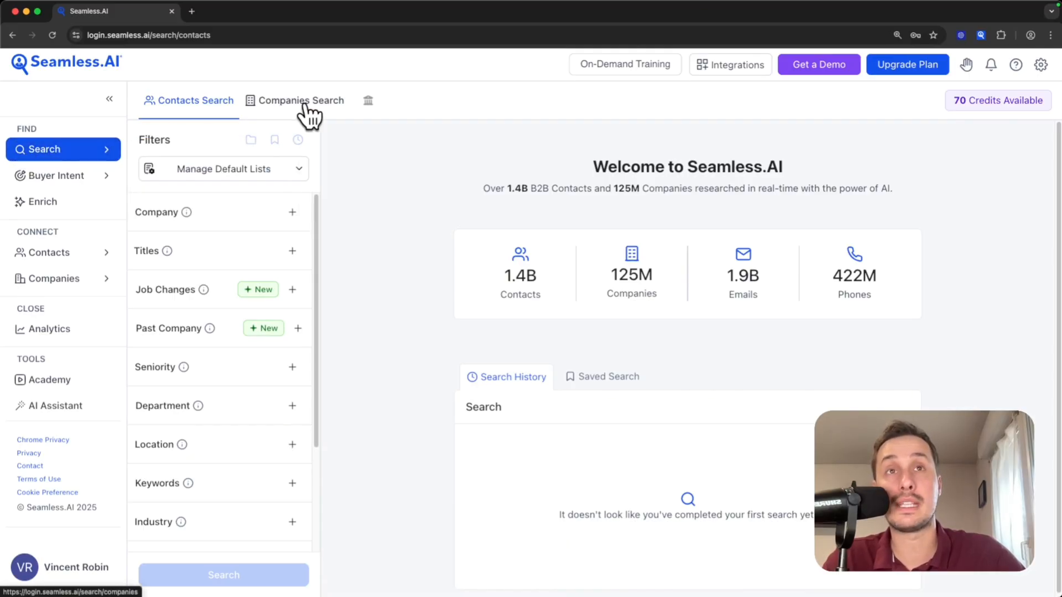
pyautogui.moveTo(31, 183)
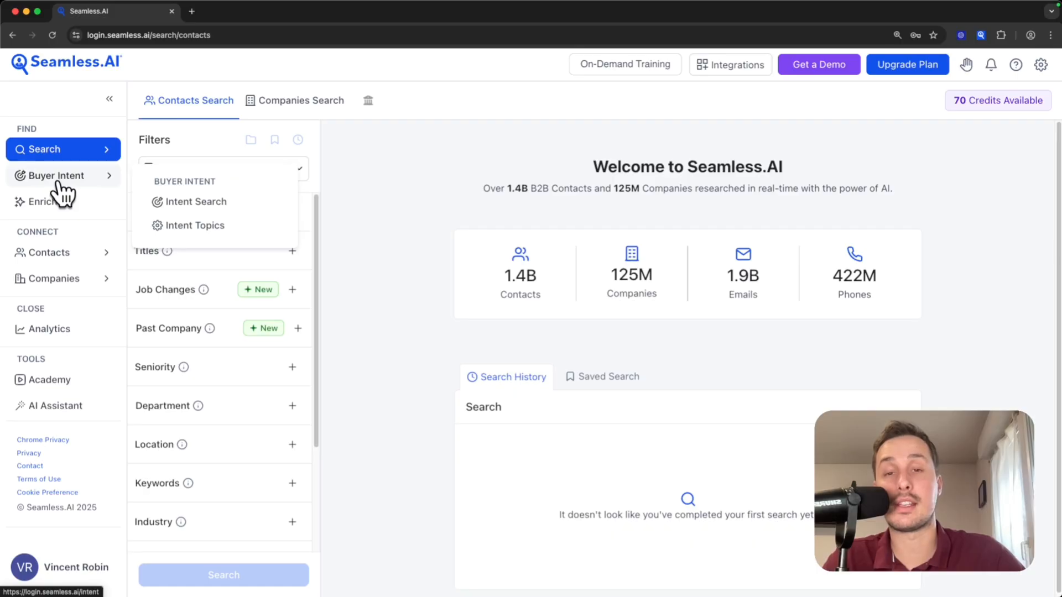
pyautogui.click(61, 183)
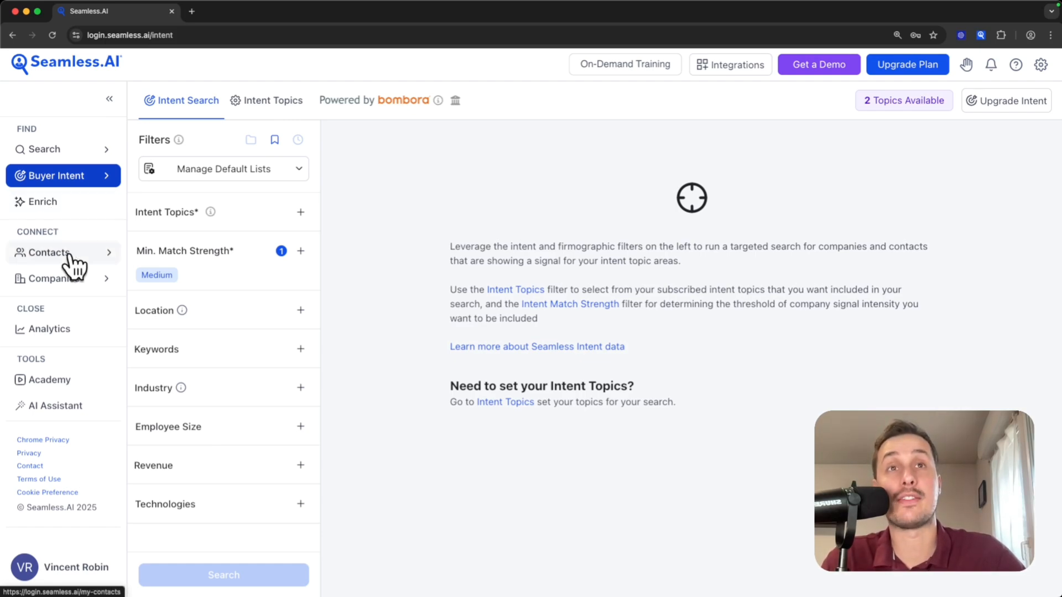
pyautogui.moveTo(54, 254)
pyautogui.moveTo(60, 281)
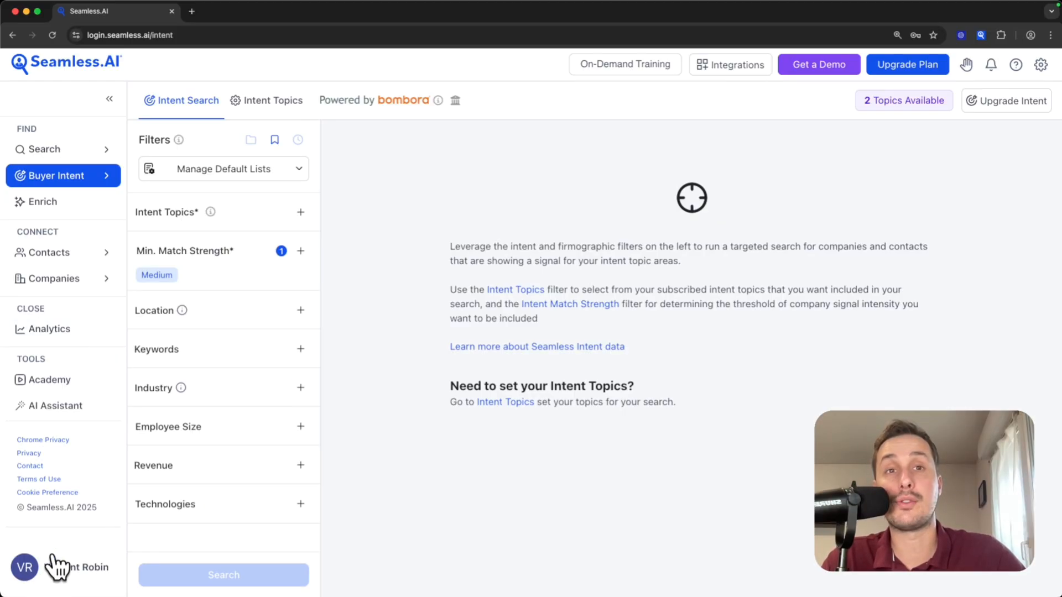
pyautogui.click(40, 568)
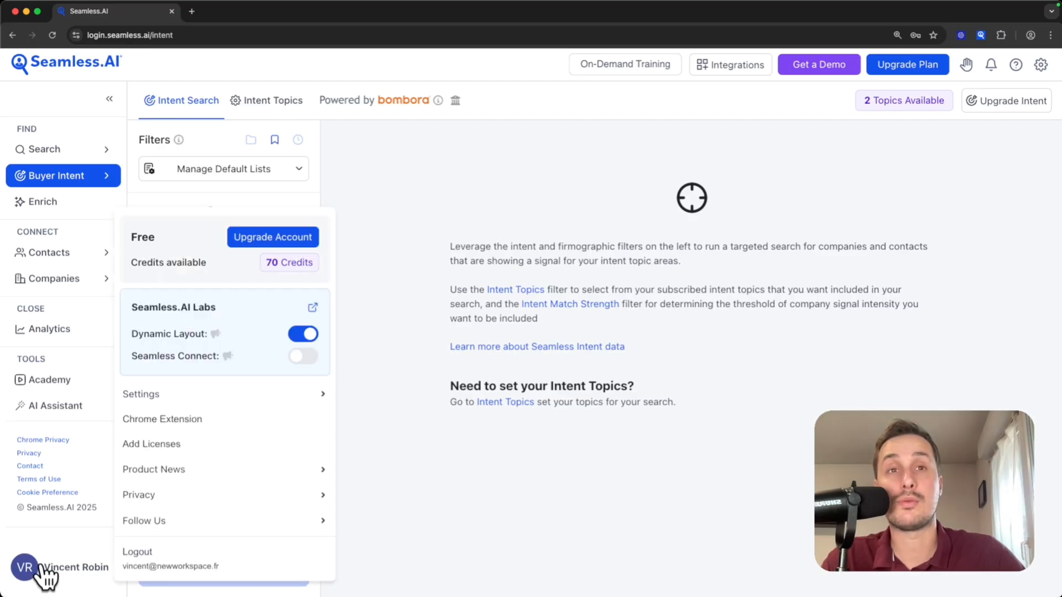
pyautogui.moveTo(186, 408)
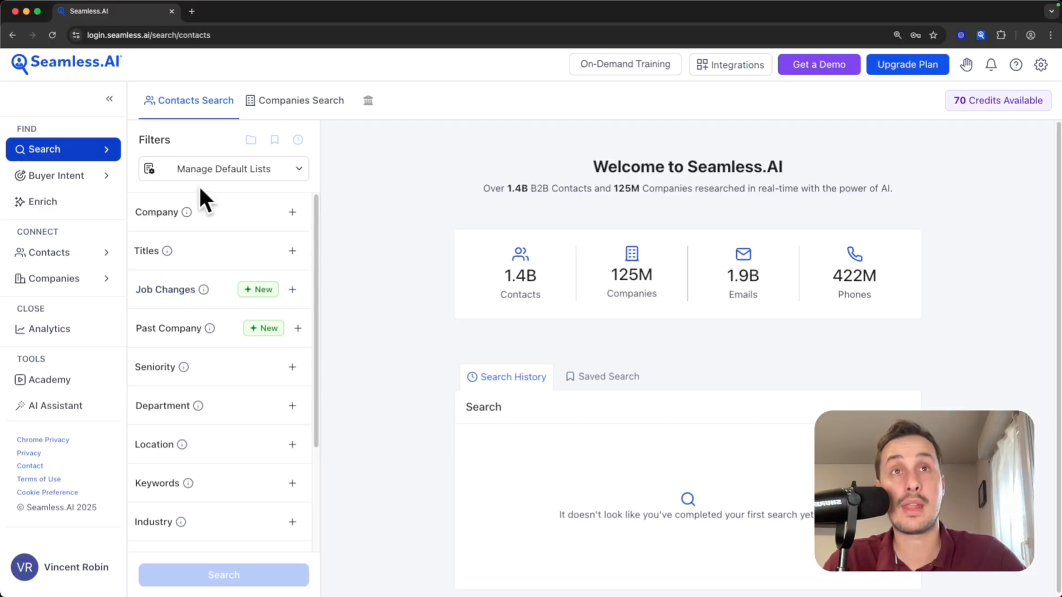
# - Review the full list of filters available for the contacts search
pyautogui.moveTo(25, 157)
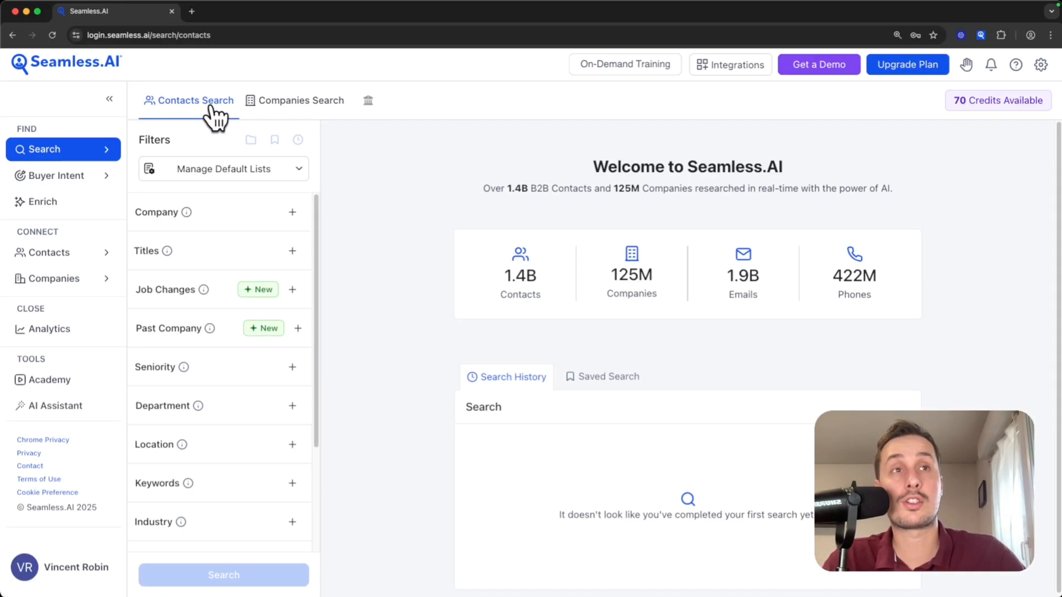
pyautogui.scroll(-2, 237, 253)
pyautogui.scroll(-2, 243, 282)
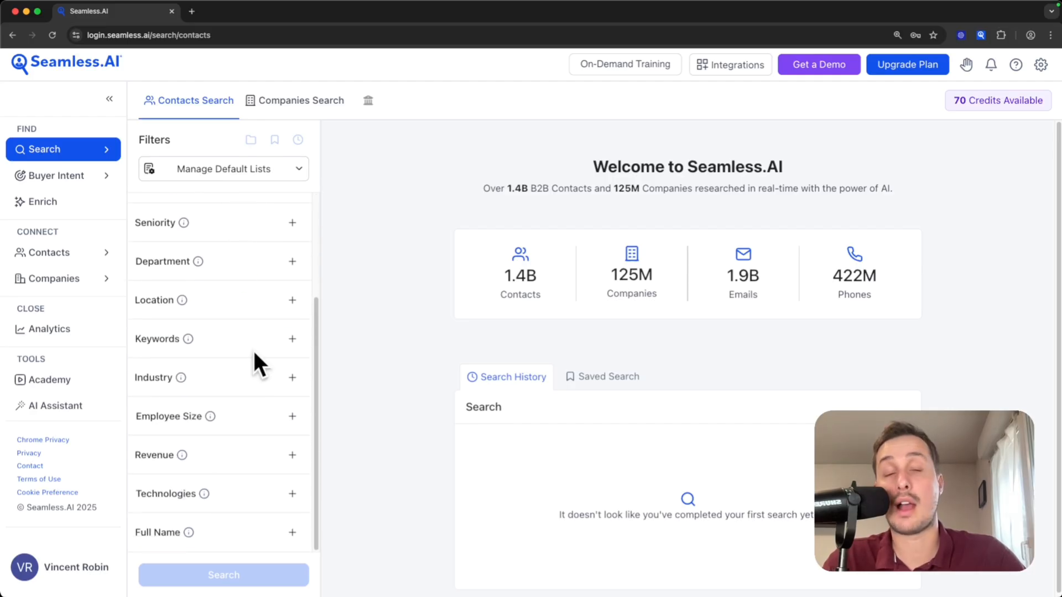
pyautogui.scroll(4, 257, 310)
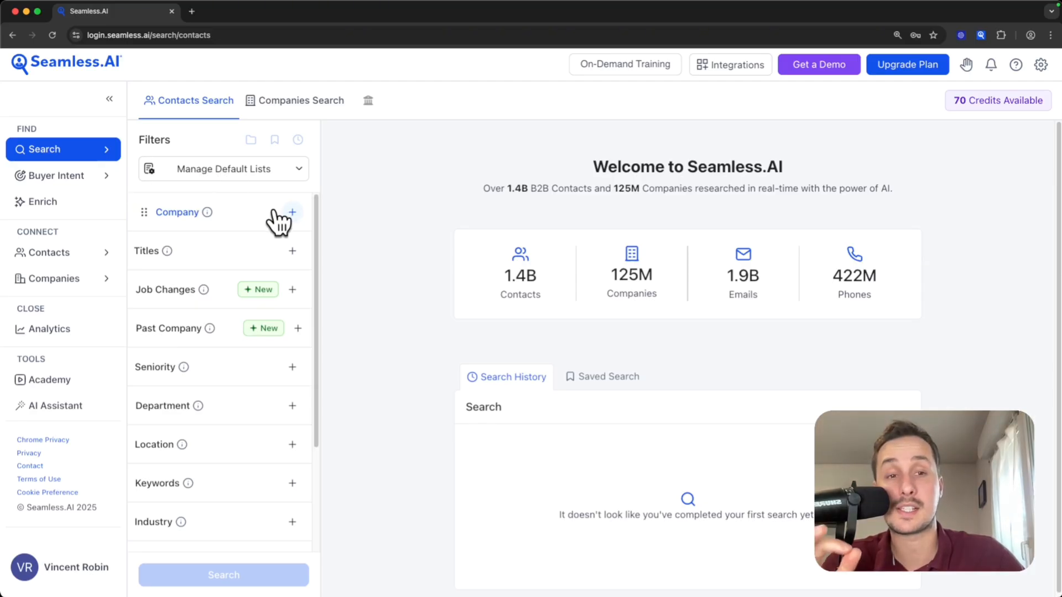
# - Try including HubSpot in the Company filter of the contacts search
pyautogui.click(292, 212)
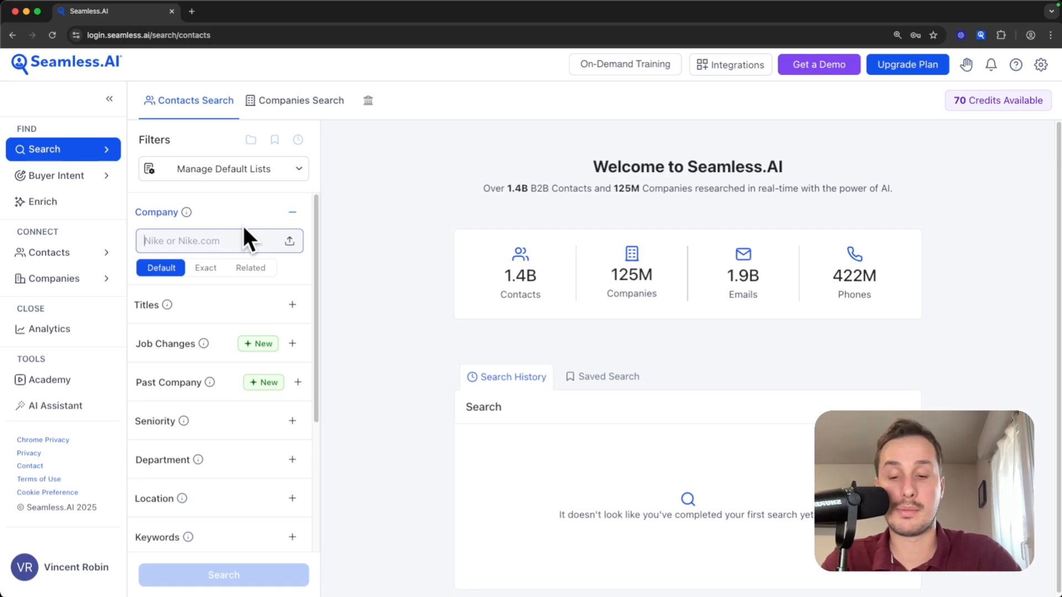
pyautogui.write('a')
pyautogui.press('BackSpace')
pyautogui.write('hubspot')
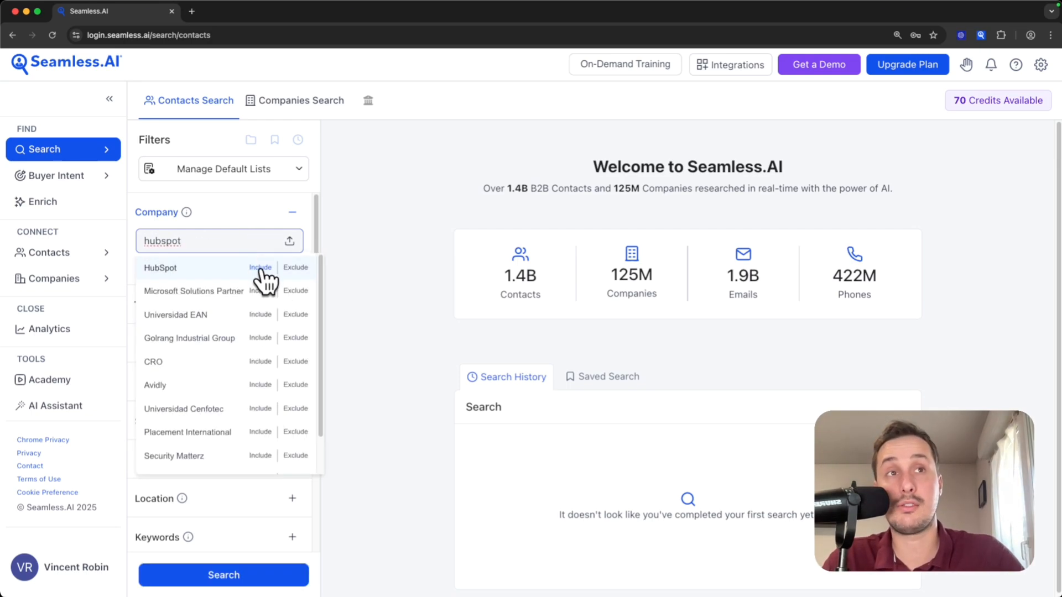
pyautogui.click(260, 268)
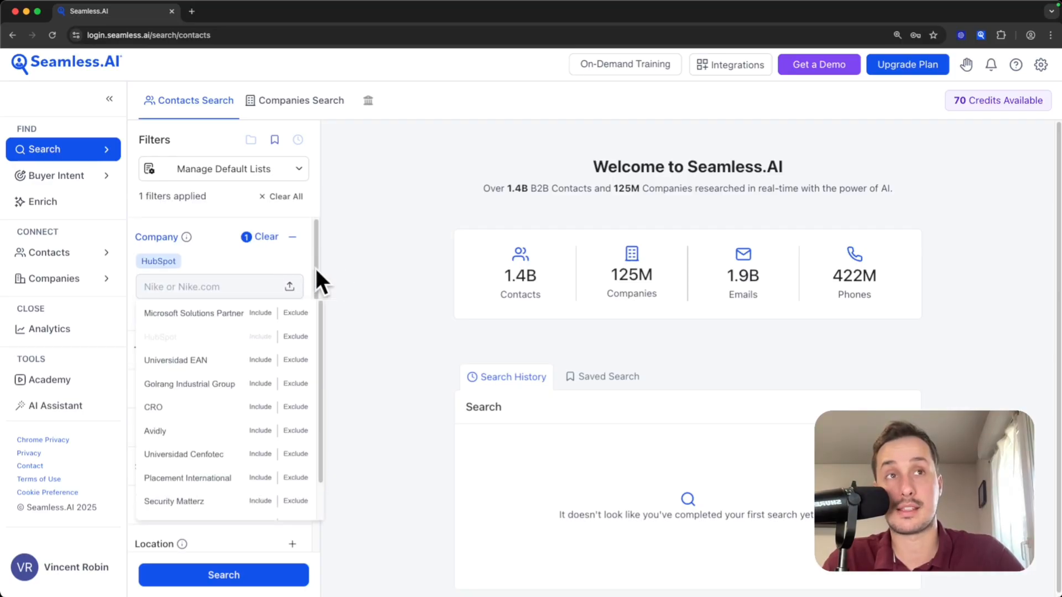
pyautogui.click(291, 235)
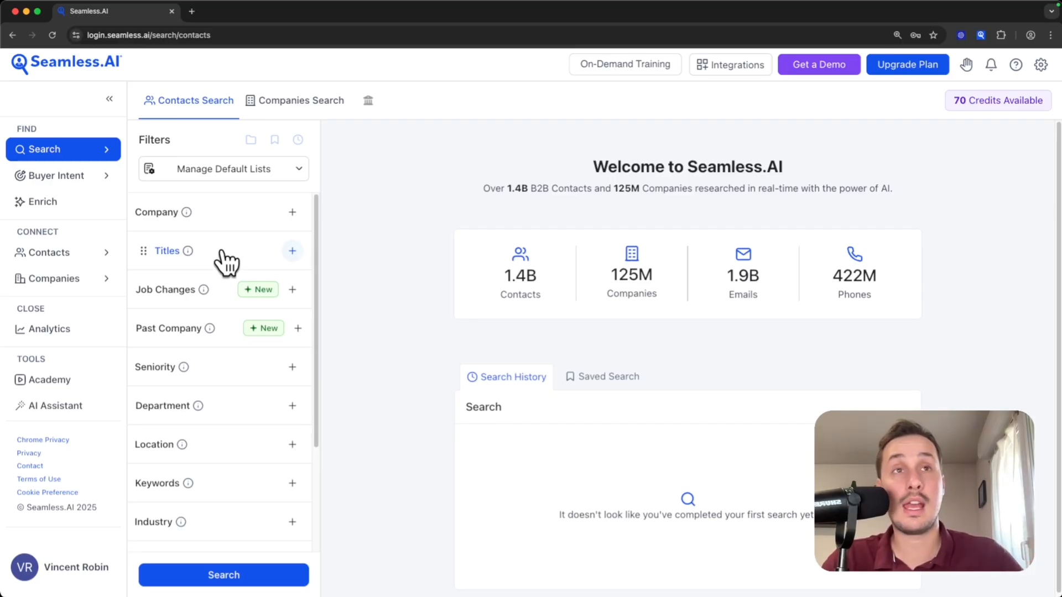
# - Include the job title "head of sales" in the Titles filter of the contacts search
pyautogui.click(226, 261)
pyautogui.write('head of sales')
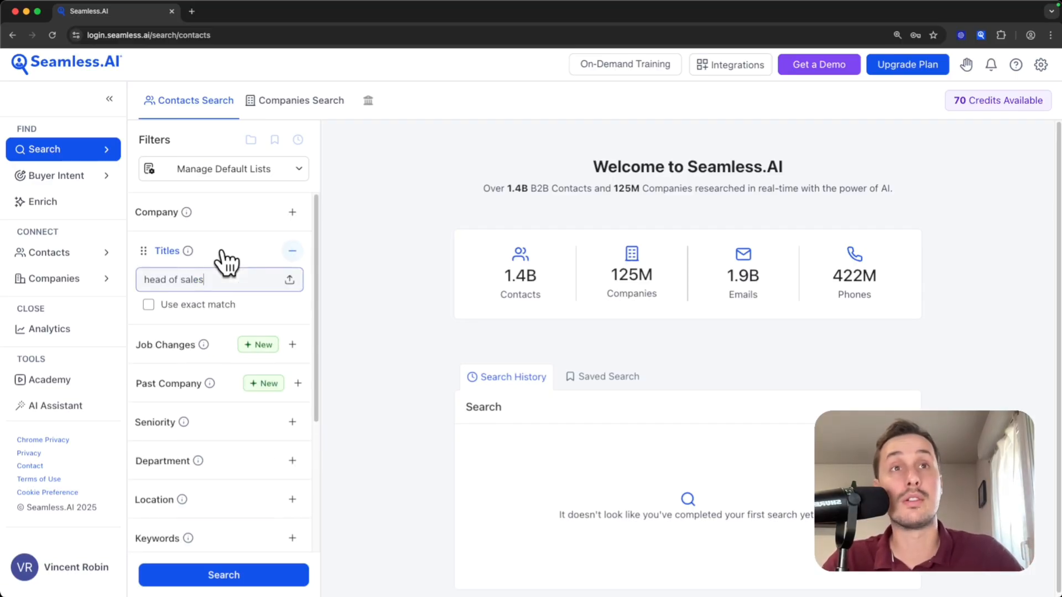
pyautogui.moveTo(237, 285); pyautogui.dragTo(133, 279)
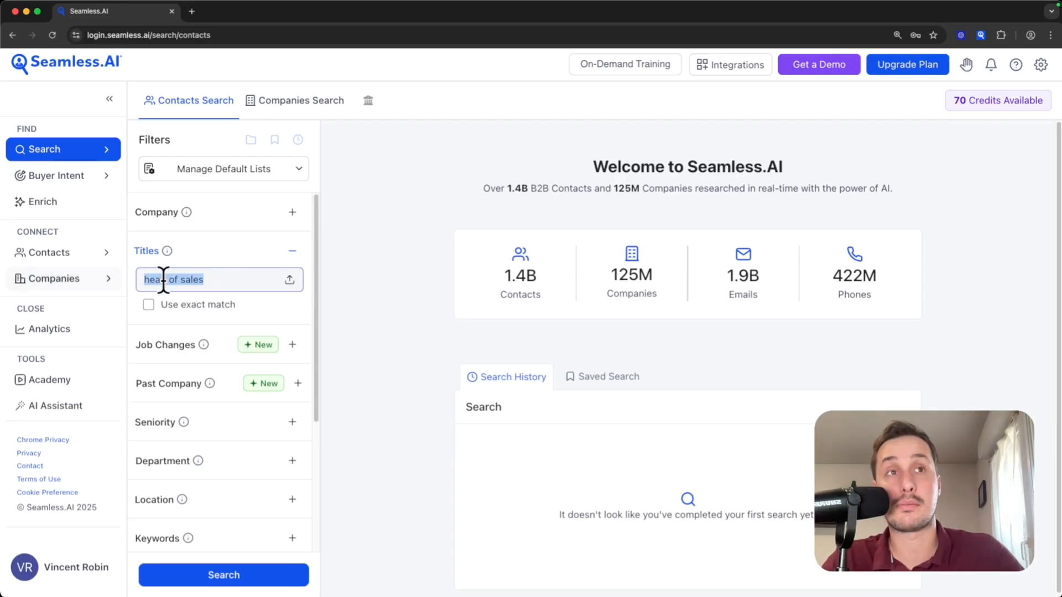
pyautogui.click(221, 283)
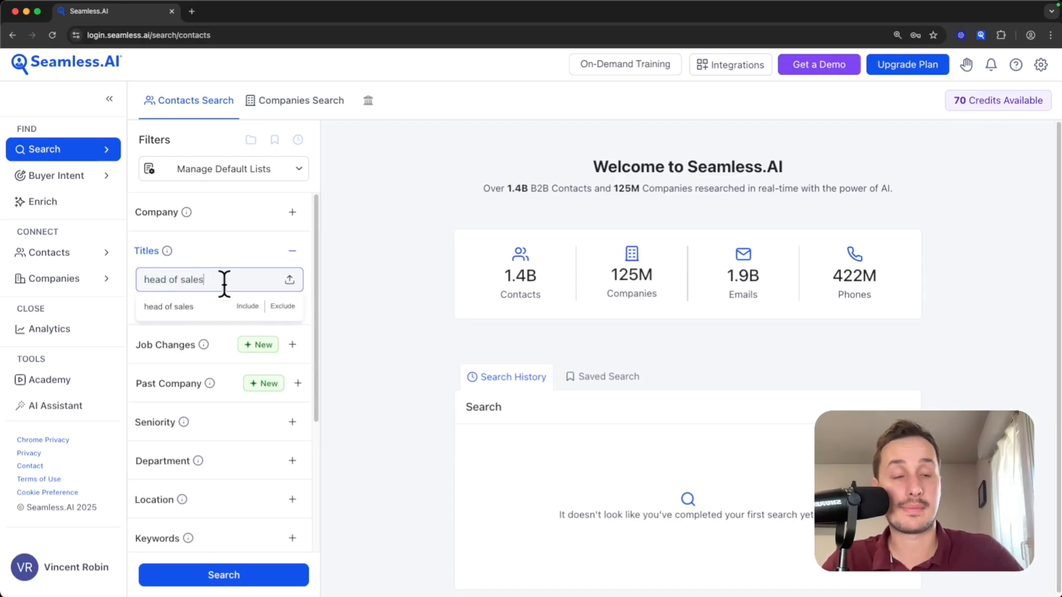
pyautogui.click(248, 307)
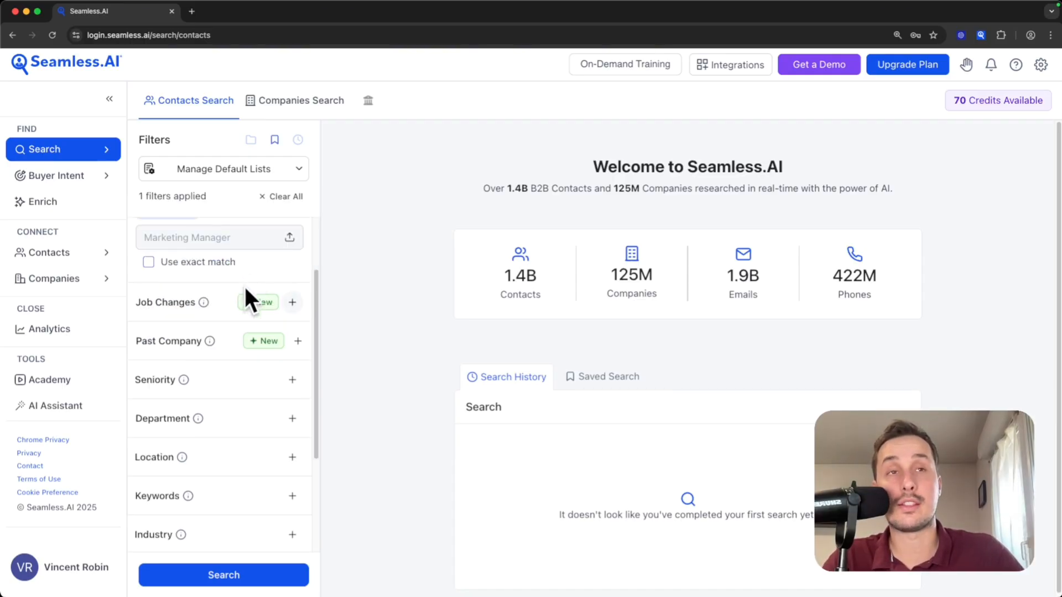
# - Examine the Job Changes options and the Past Company, Seniority and Department filters alongside the applied title filter
pyautogui.click(293, 303)
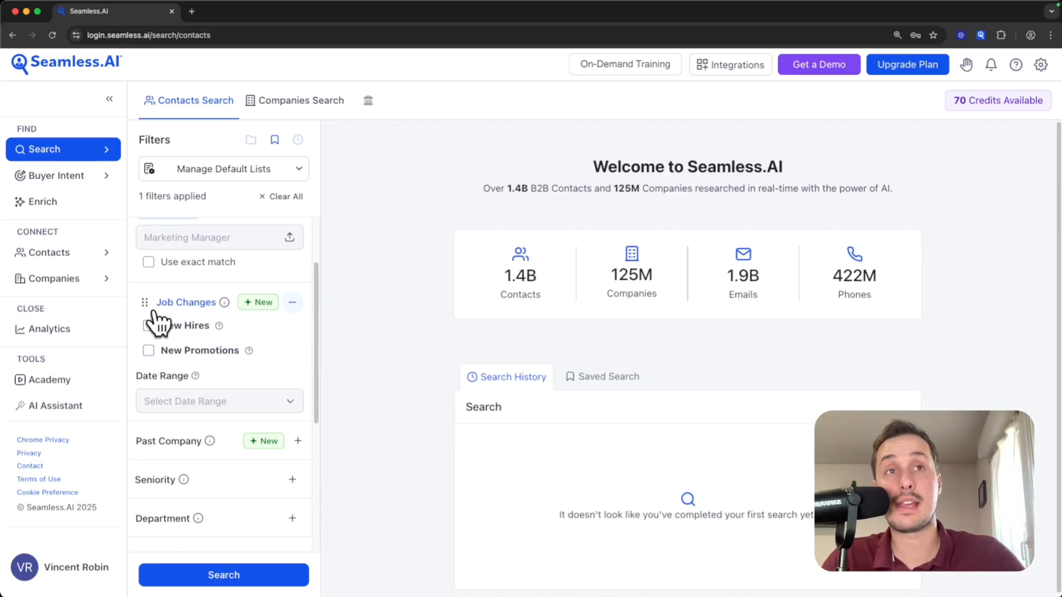
pyautogui.click(188, 302)
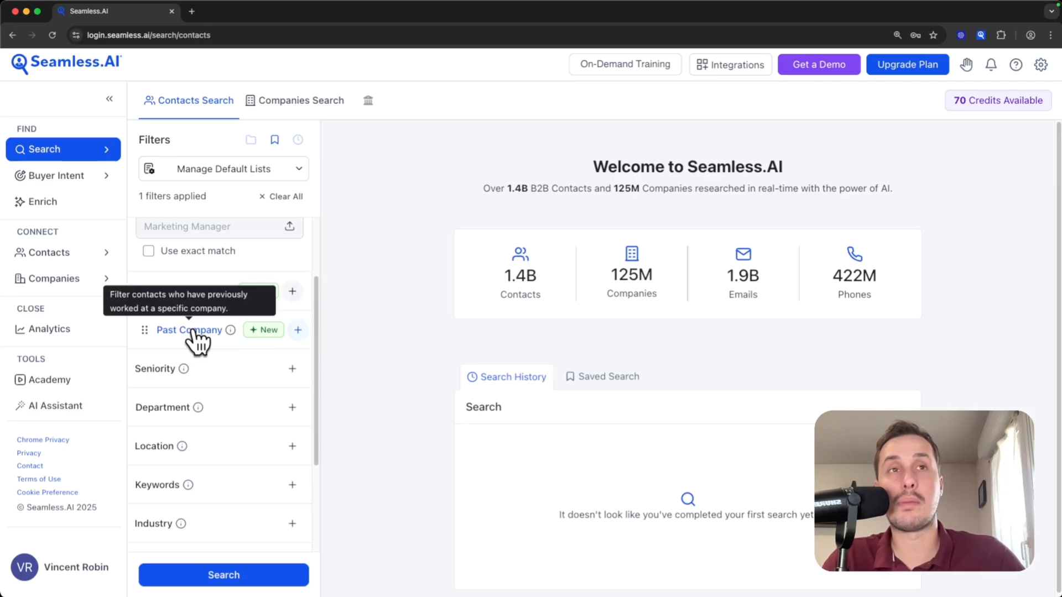
pyautogui.scroll(-1, 204, 340)
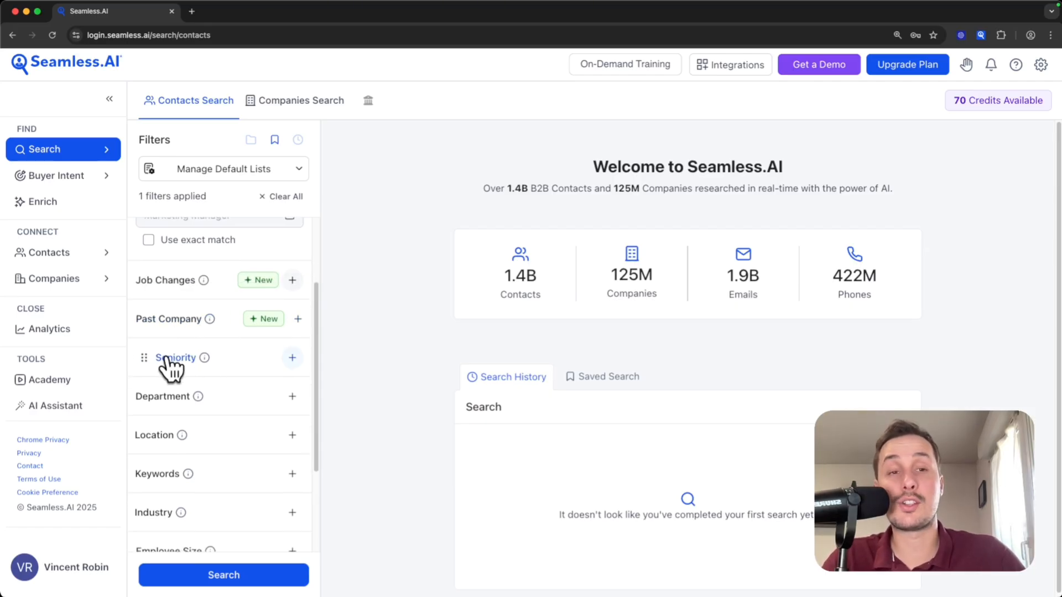
pyautogui.scroll(3, 166, 362)
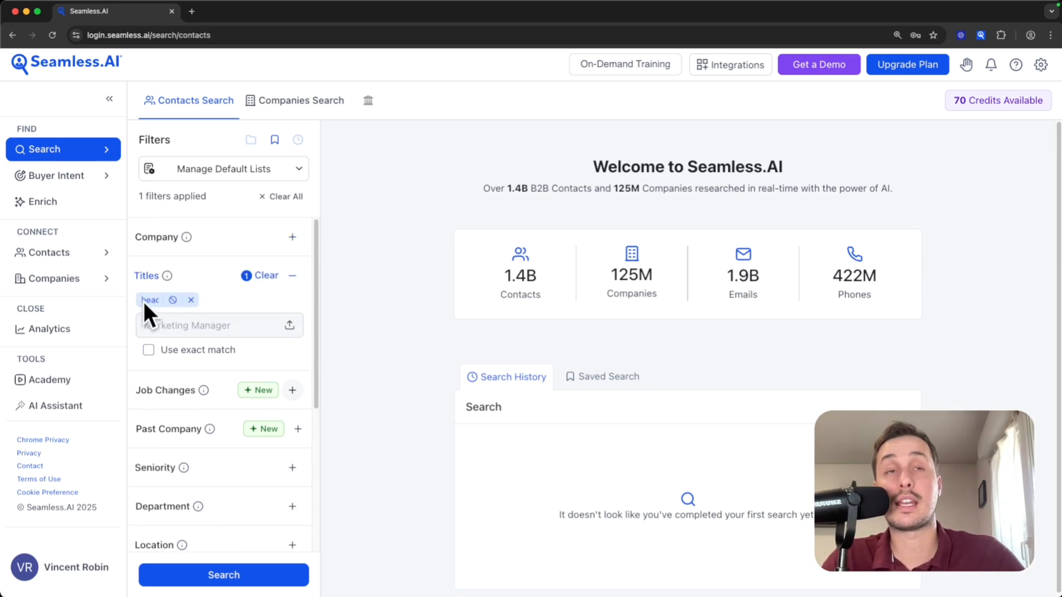
pyautogui.scroll(-3, 287, 343)
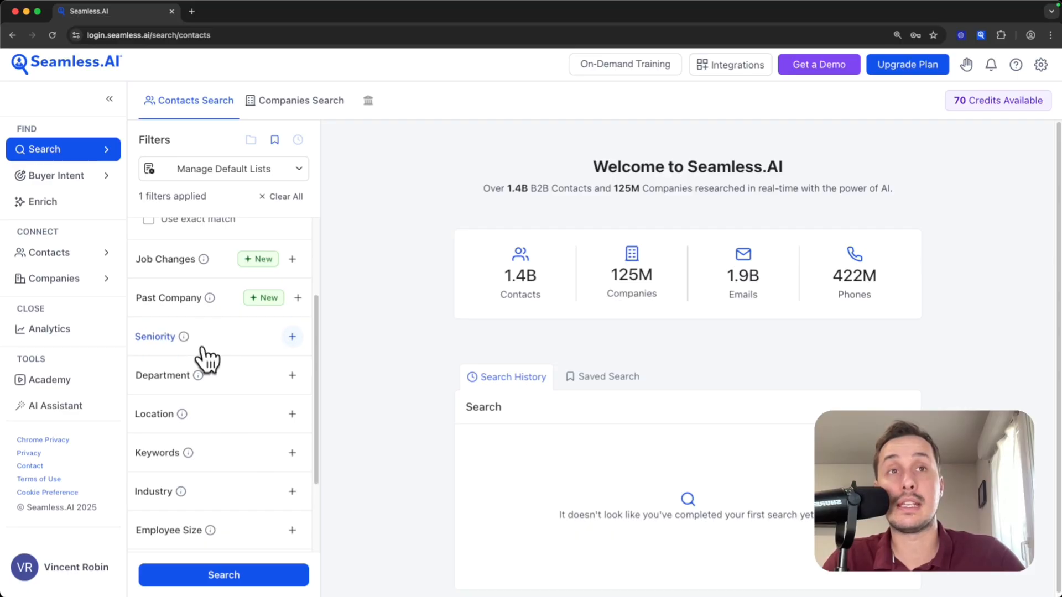
pyautogui.scroll(3, 217, 354)
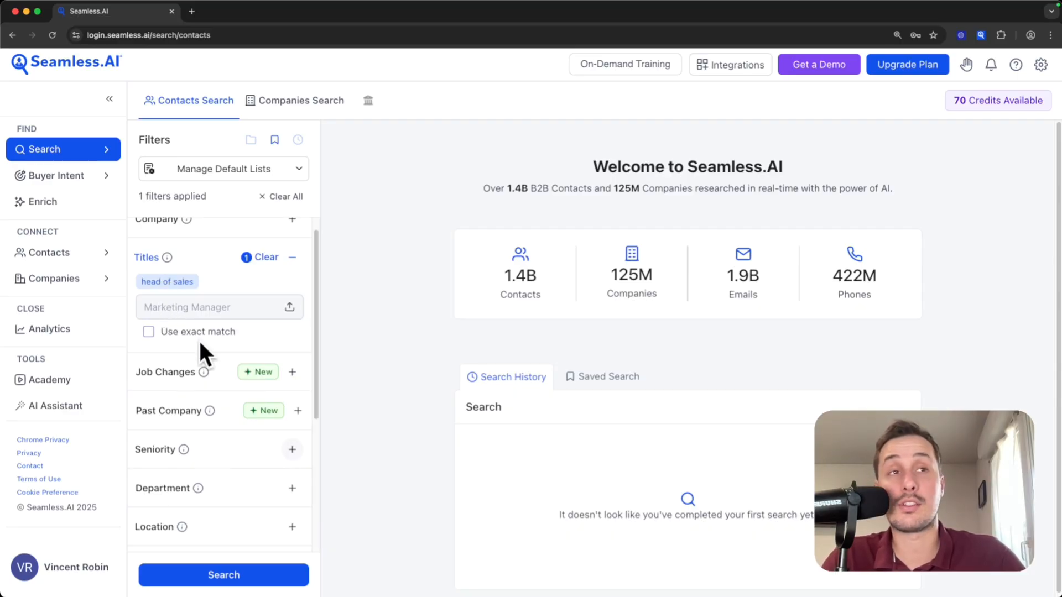
pyautogui.scroll(-3, 232, 431)
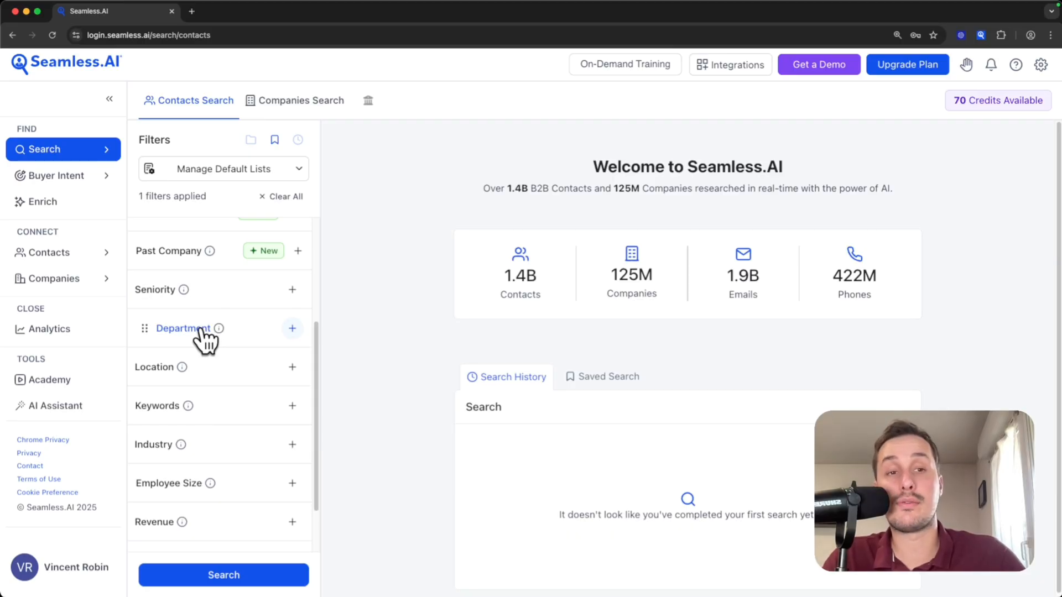
pyautogui.scroll(3, 205, 338)
pyautogui.scroll(-1, 233, 446)
pyautogui.scroll(1, 230, 404)
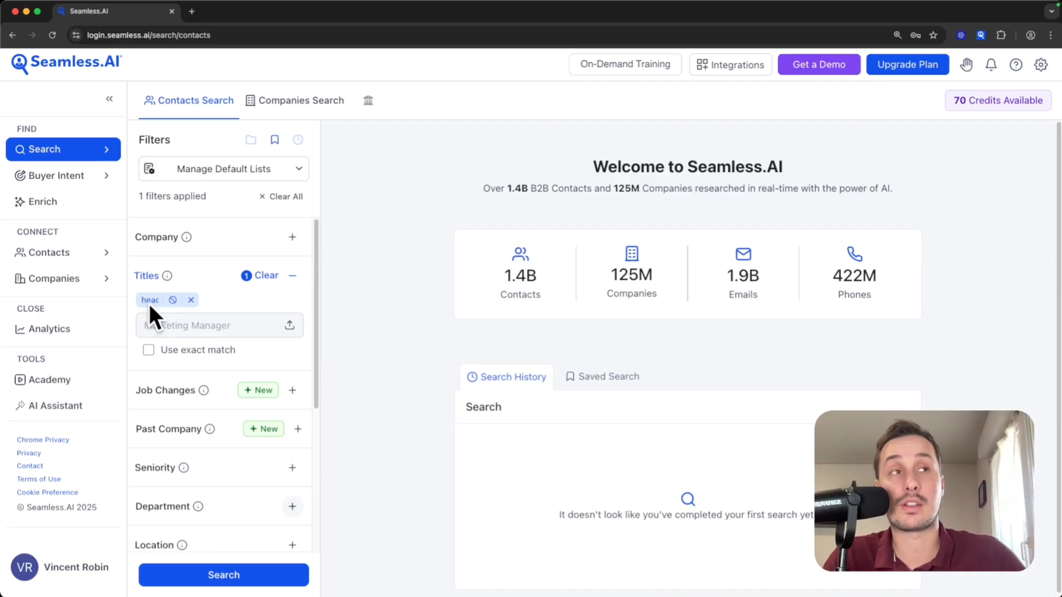
# - Include San Francisco, California, United States in the Location filter of the contacts search
pyautogui.scroll(-5, 214, 365)
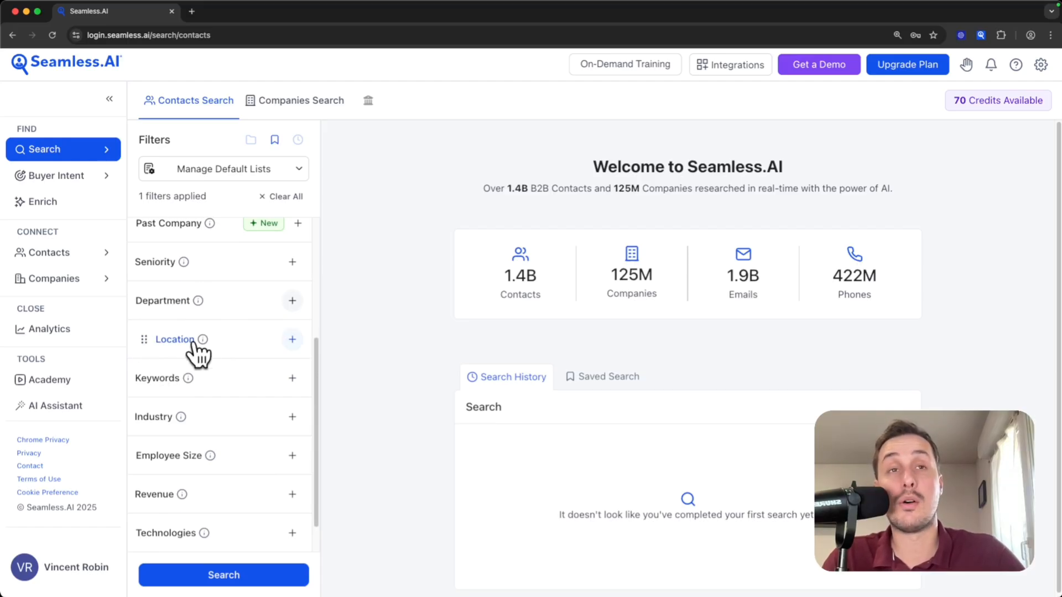
pyautogui.click(281, 342)
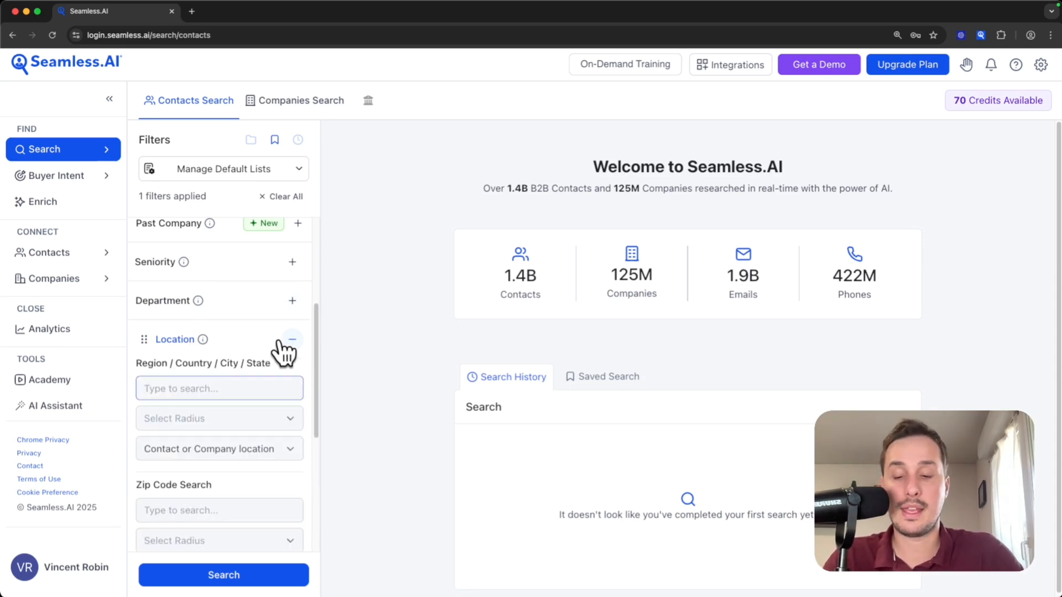
pyautogui.write('san fr')
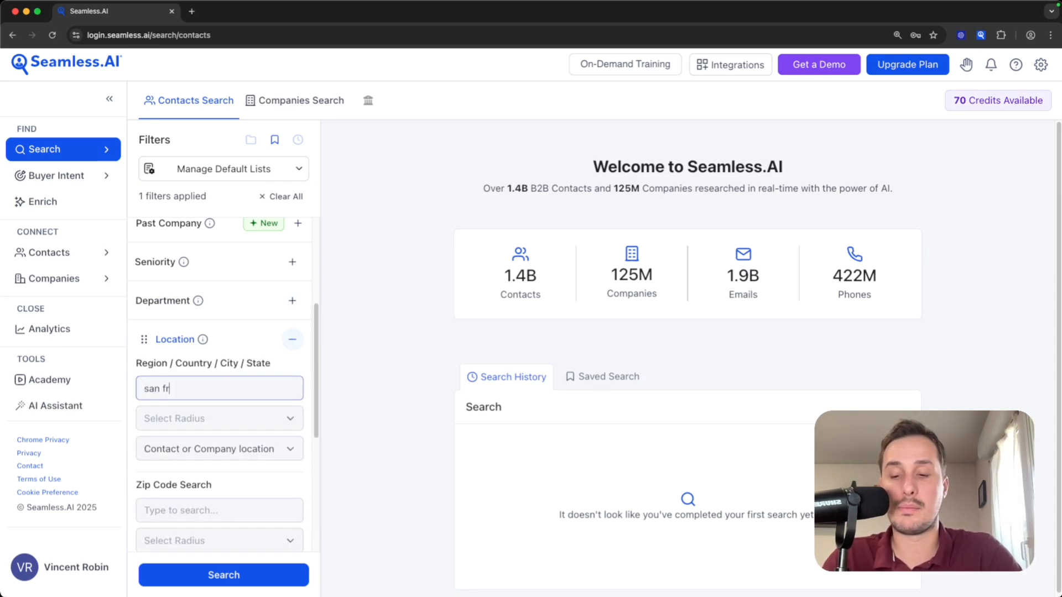
pyautogui.write('ancisco')
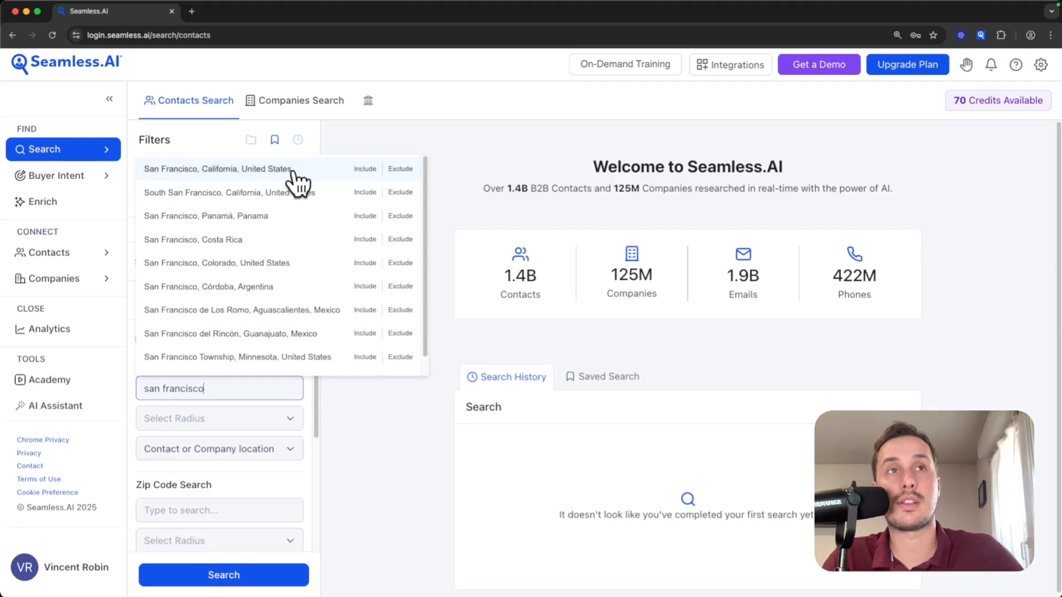
pyautogui.click(371, 172)
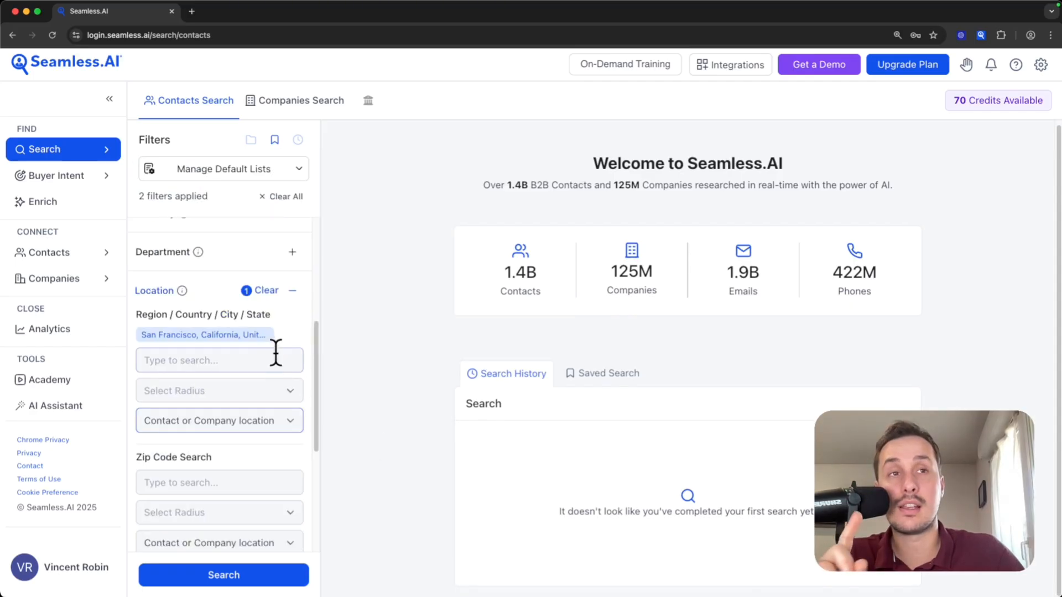
# - Restrict the San Francisco location filter to "Contact location only" and collapse the Location section
pyautogui.click(286, 424)
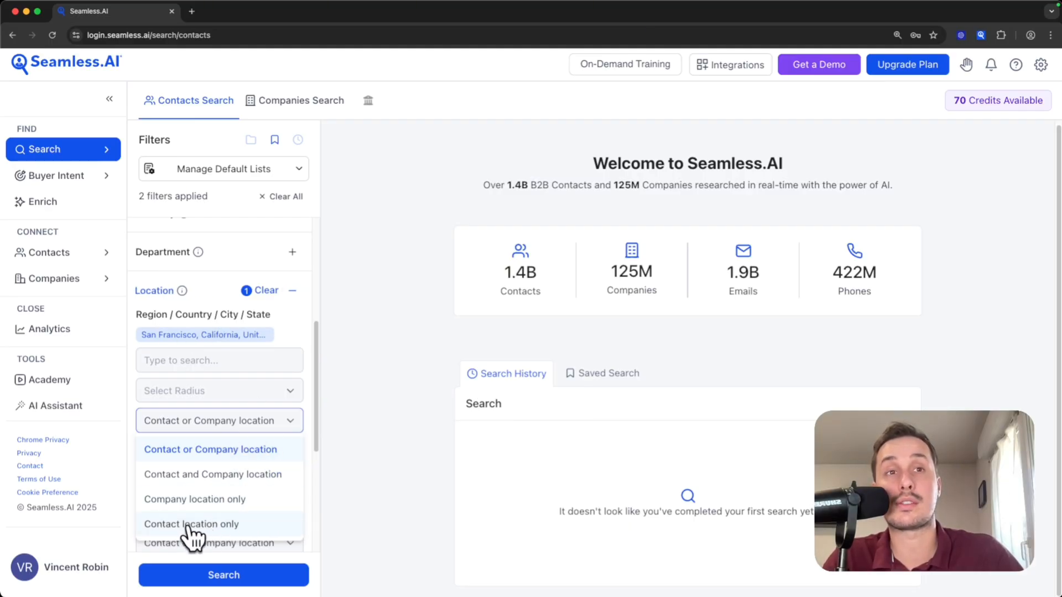
pyautogui.click(170, 527)
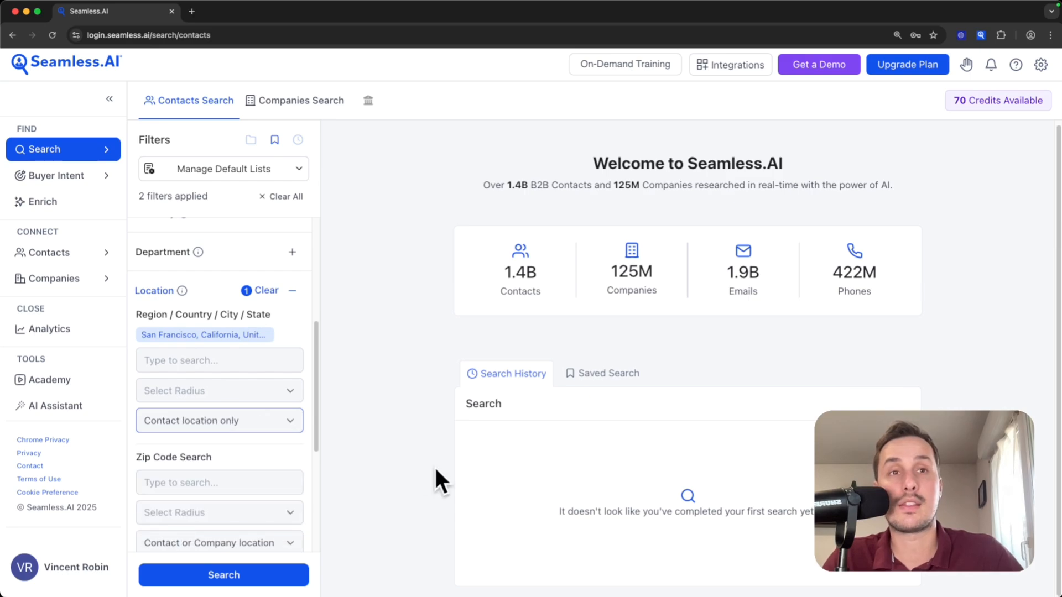
pyautogui.click(292, 292)
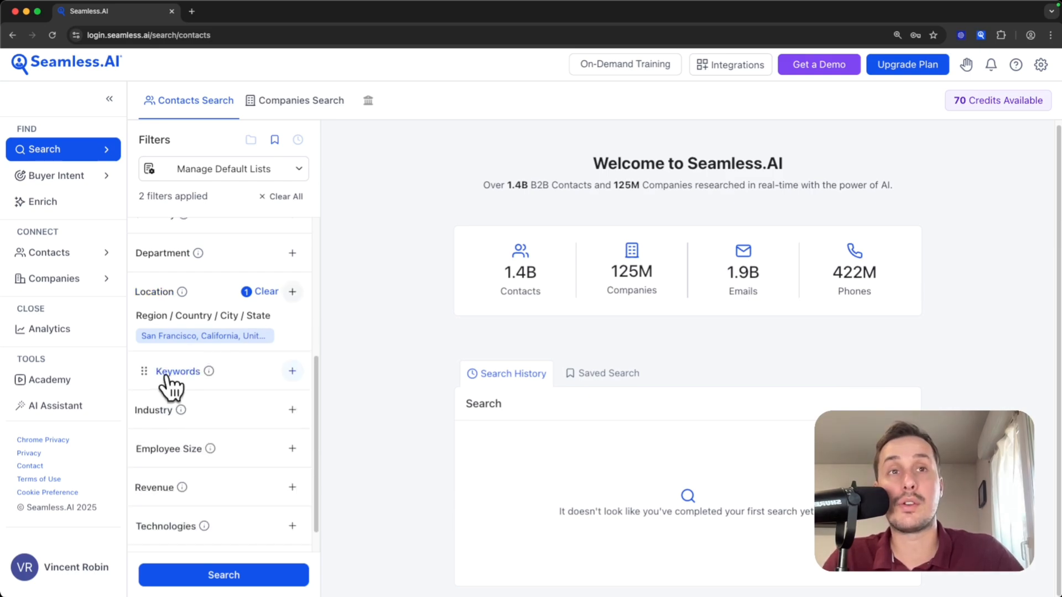
# - Include Computer Software, found under Software & Information Technology, in the Industry filter
pyautogui.click(175, 412)
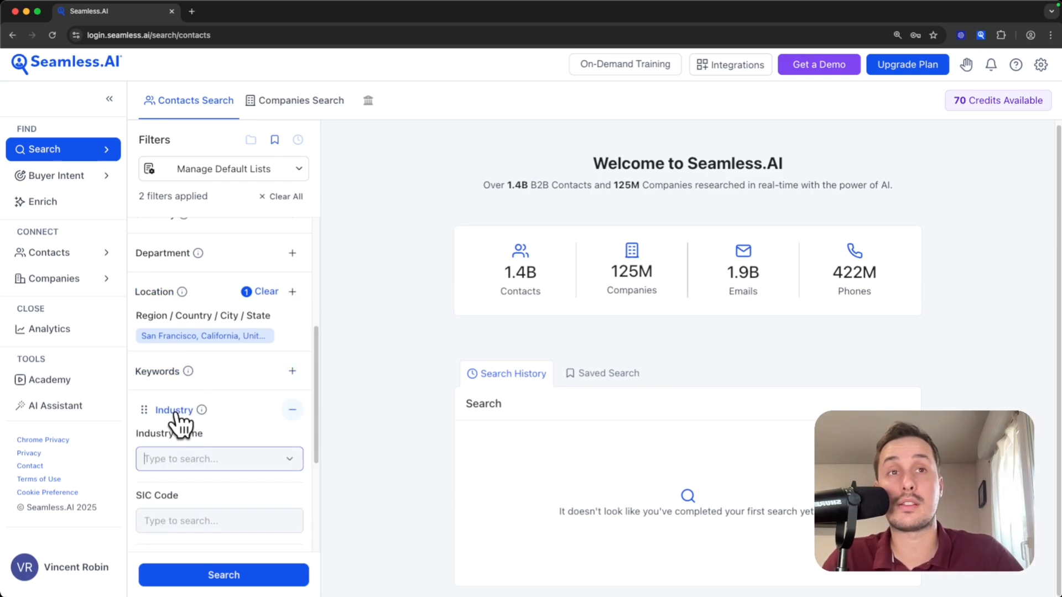
pyautogui.click(289, 427)
pyautogui.scroll(-7, 269, 360)
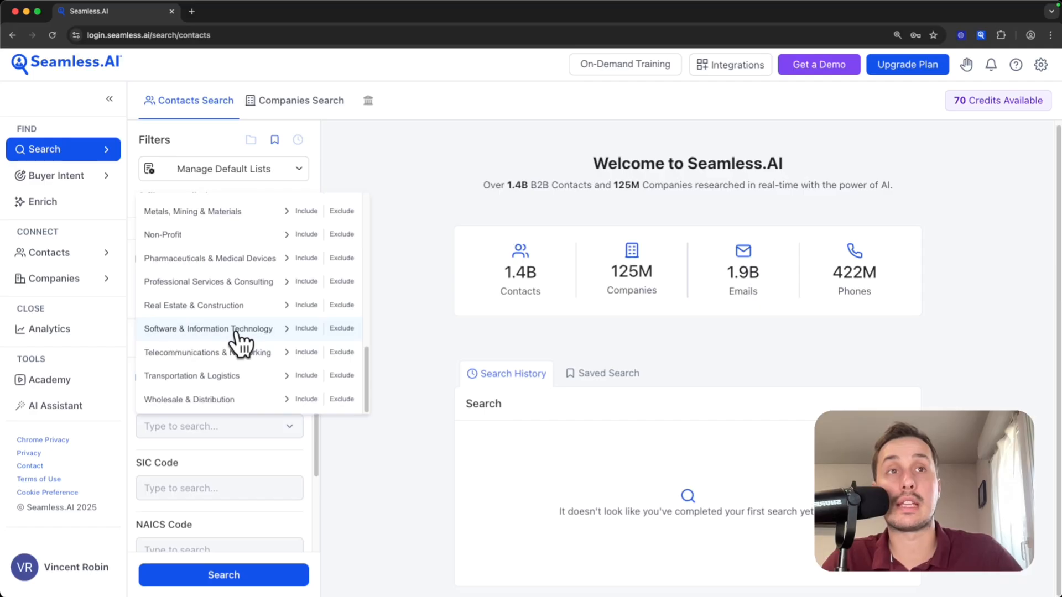
pyautogui.click(286, 330)
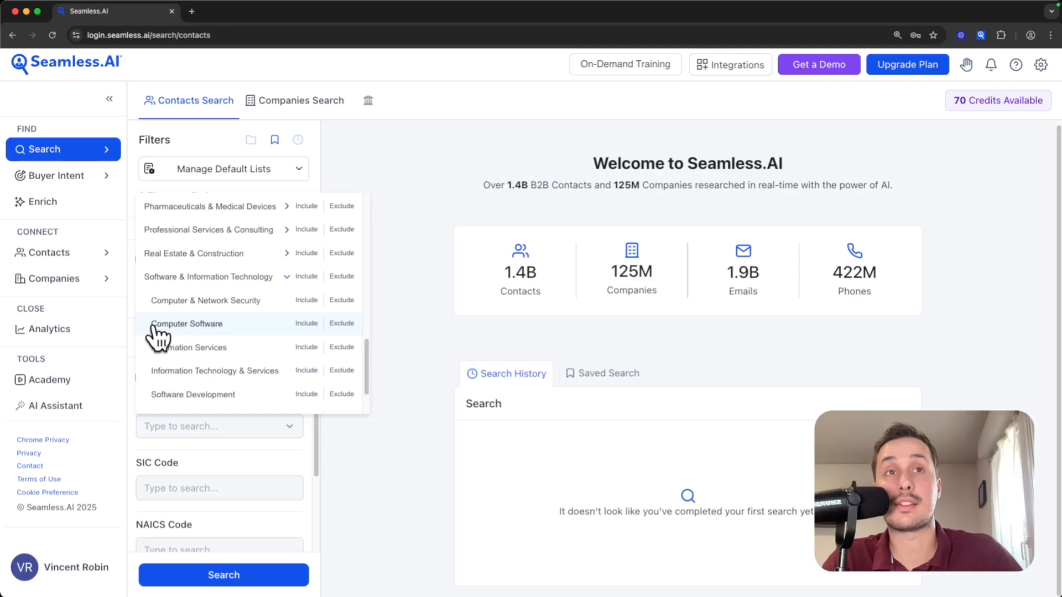
pyautogui.click(306, 324)
pyautogui.click(351, 463)
# - Include companies with 501 - 1,000 employees in the Employee Size filter
pyautogui.scroll(-4, 280, 434)
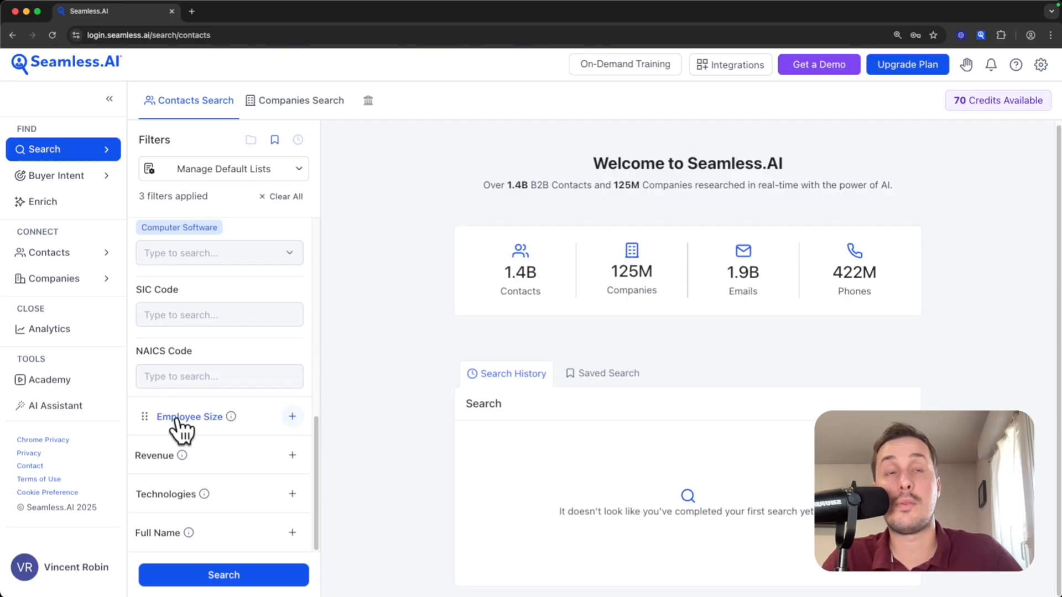
pyautogui.click(176, 419)
pyautogui.scroll(-1, 257, 426)
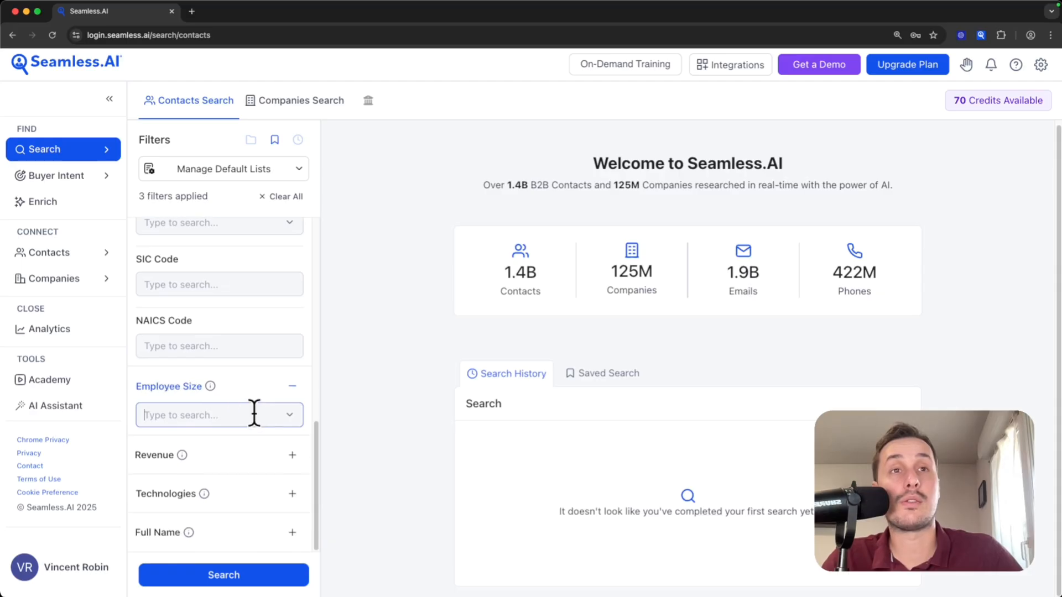
pyautogui.click(289, 416)
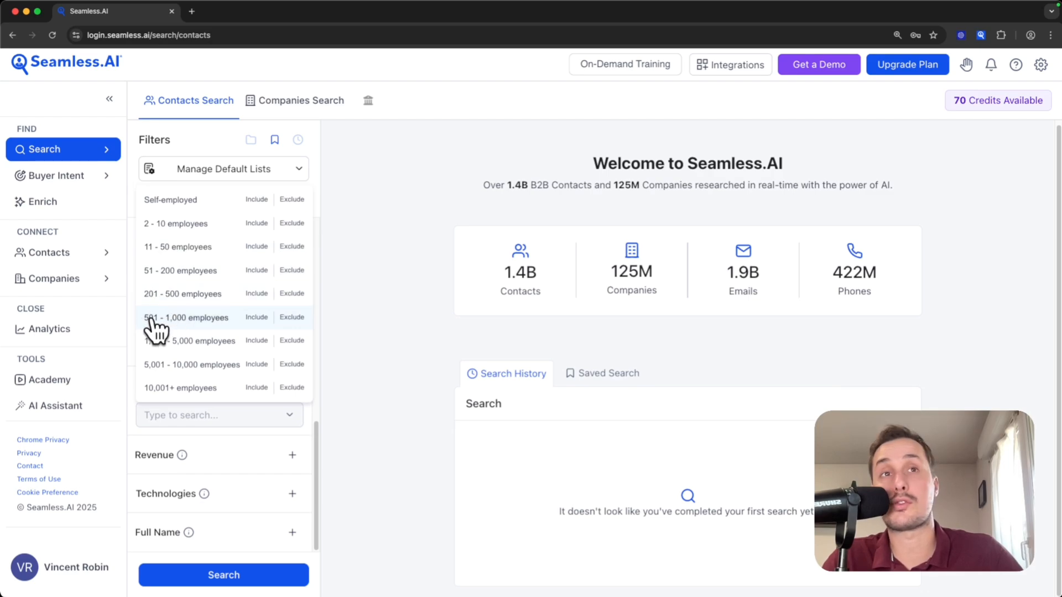
pyautogui.click(257, 319)
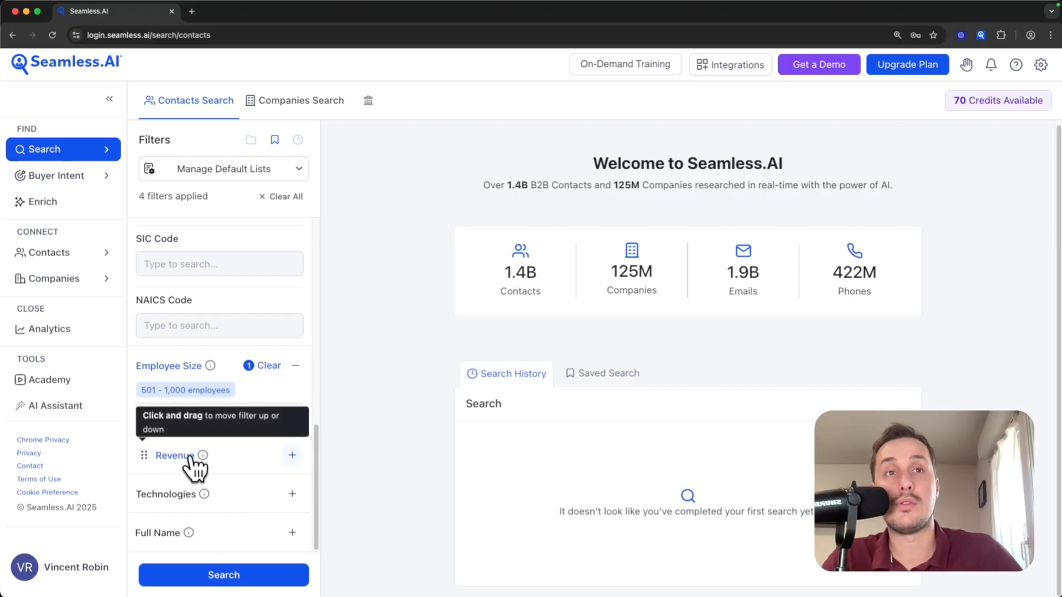
# - Examine the Revenue and Technologies filters, leaving both without a value, and check the applied title filter
pyautogui.click(289, 457)
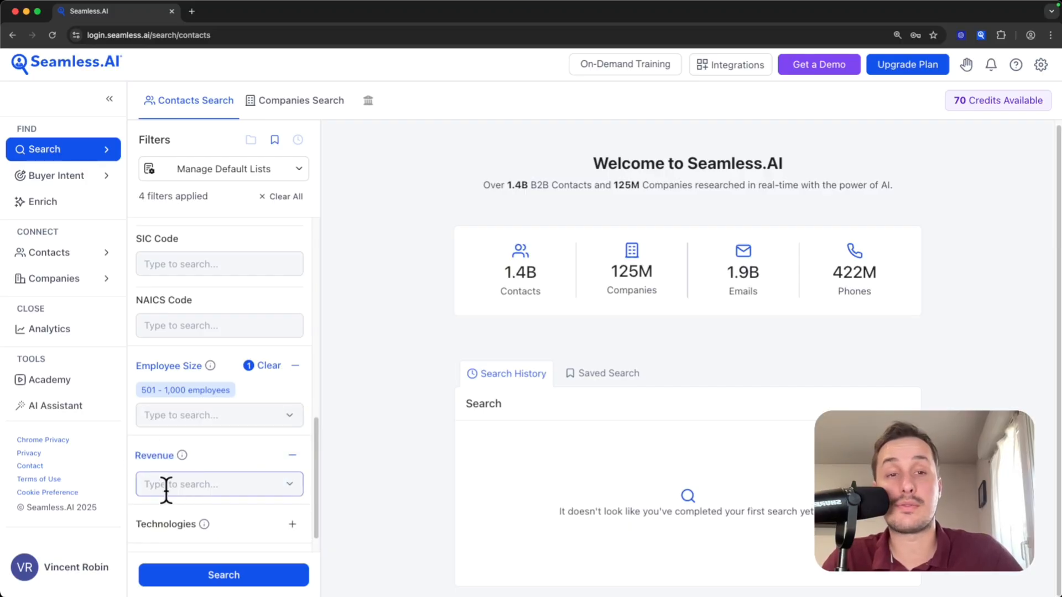
pyautogui.scroll(-1, 199, 484)
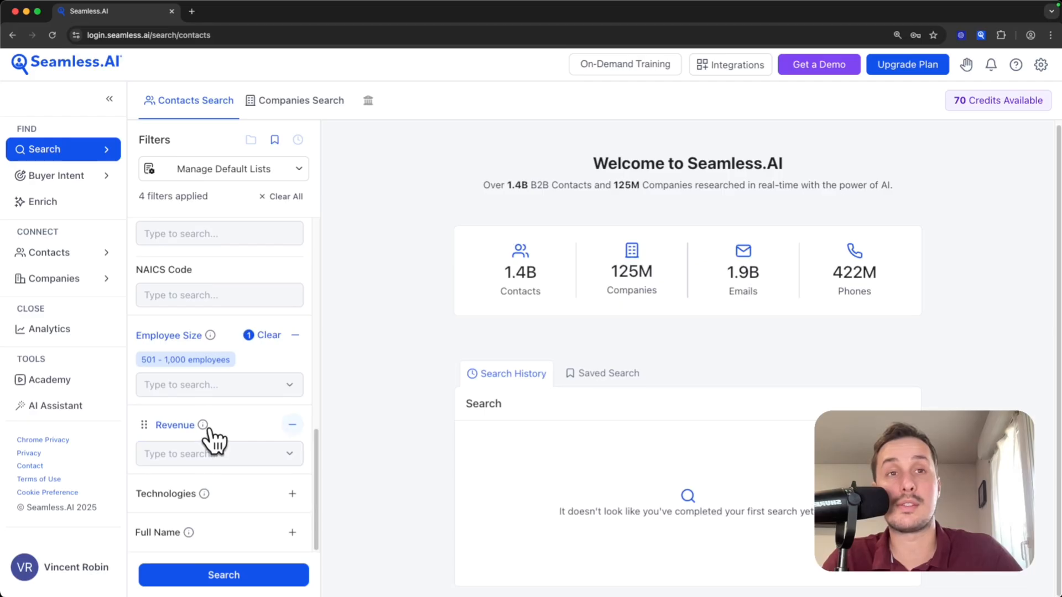
pyautogui.click(204, 435)
pyautogui.click(186, 495)
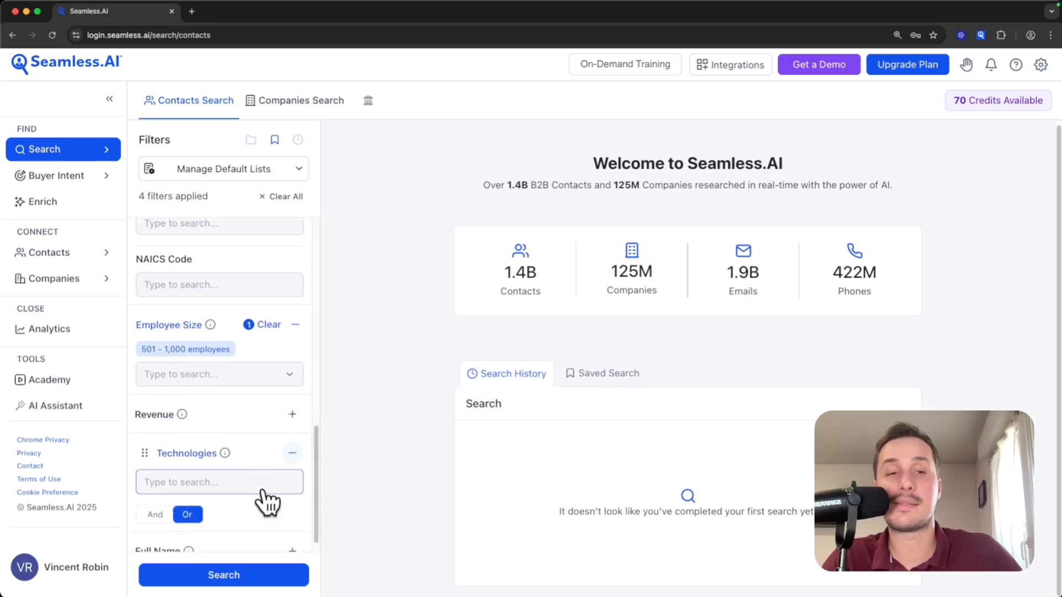
pyautogui.scroll(-1, 264, 493)
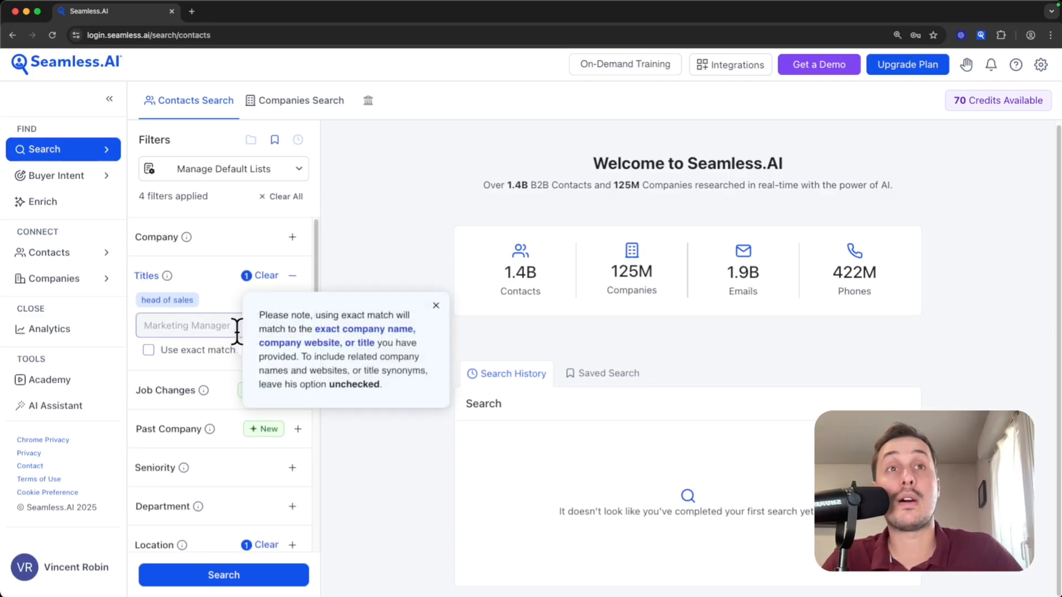
# - Run the contacts search with the applied filters and look through the list of matching contacts
pyautogui.scroll(-10, 199, 393)
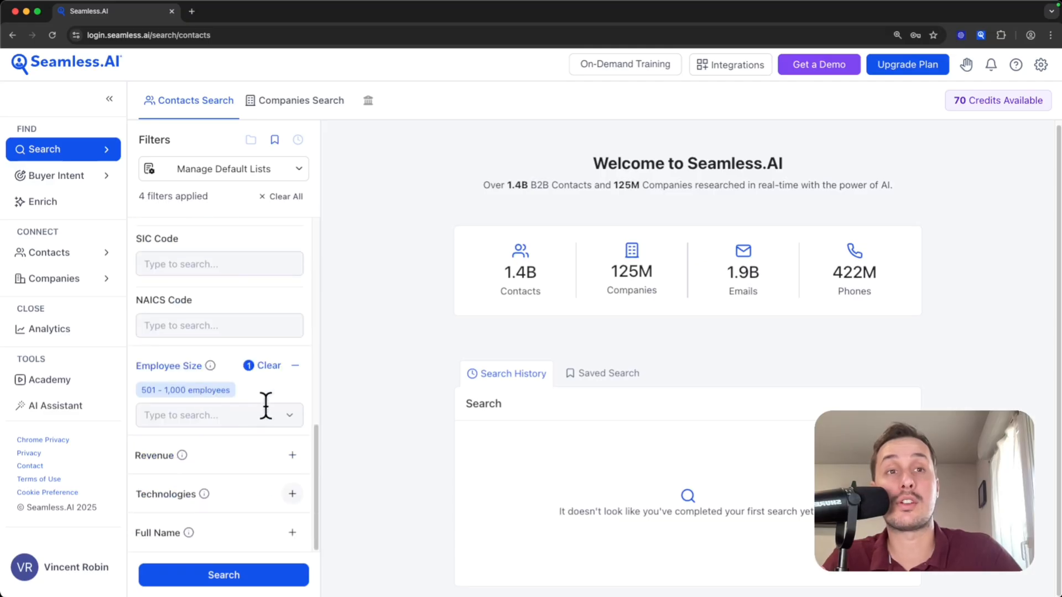
pyautogui.click(221, 575)
pyautogui.scroll(-15, 536, 304)
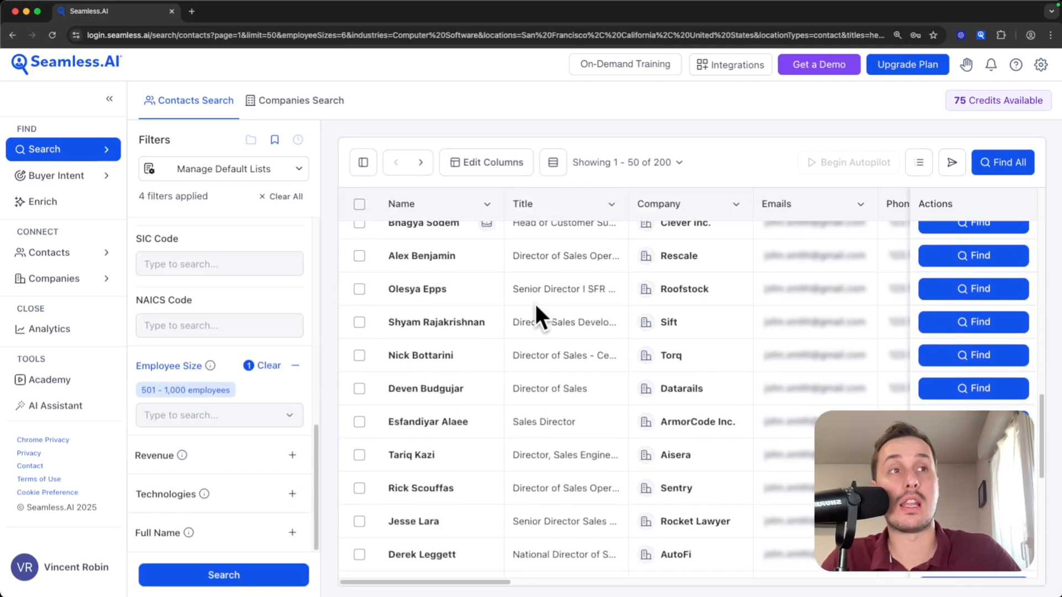
pyautogui.scroll(-10, 535, 304)
pyautogui.scroll(5, 499, 401)
pyautogui.scroll(15, 499, 421)
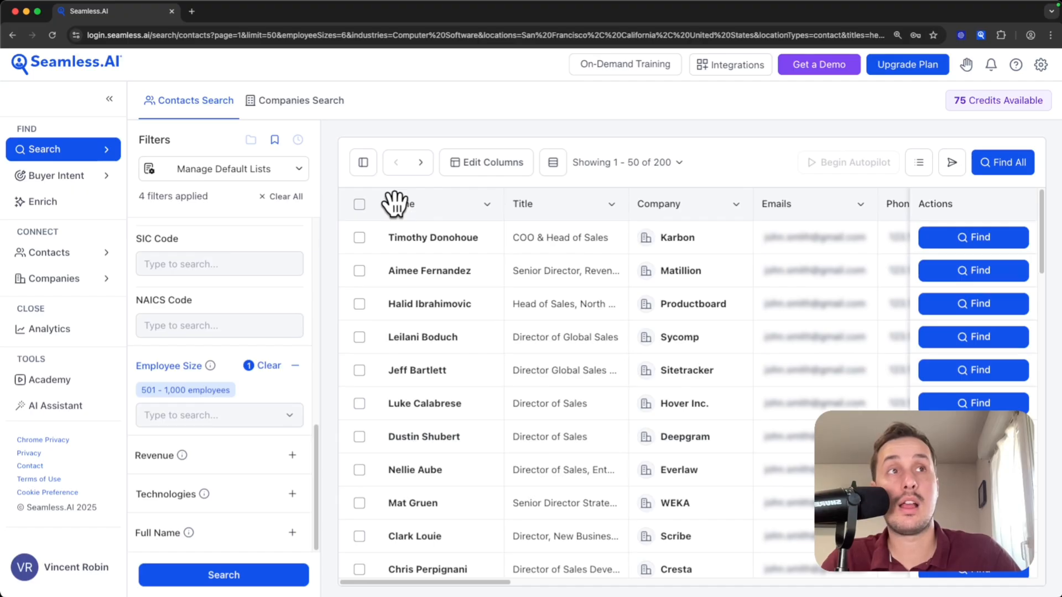
# - Examine all columns of the results table, from emails and phones to company details, contact location and seniority
pyautogui.hscroll(4, 437, 387)
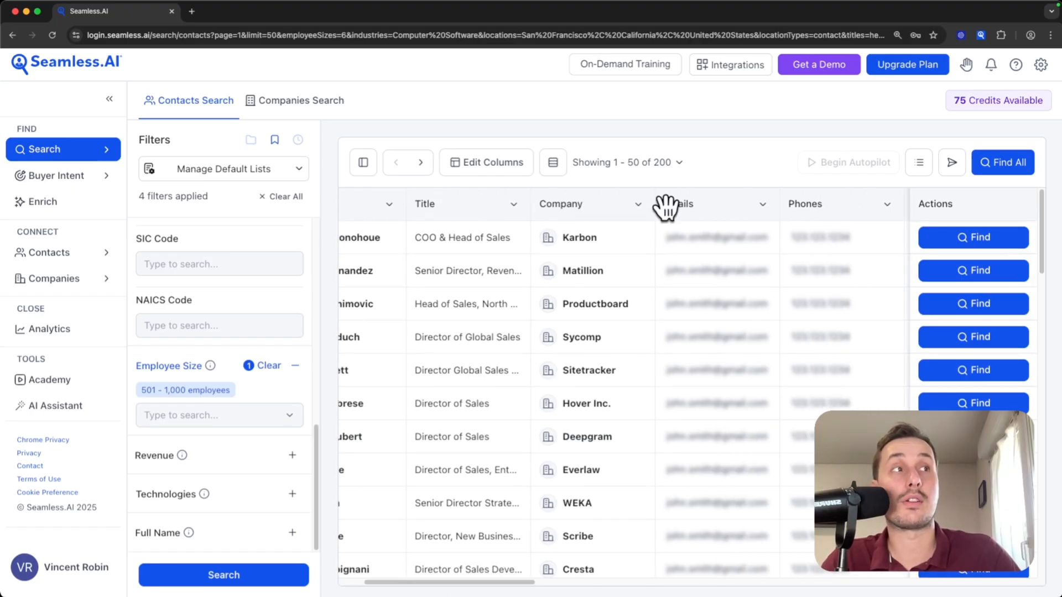
pyautogui.moveTo(457, 584); pyautogui.dragTo(512, 592)
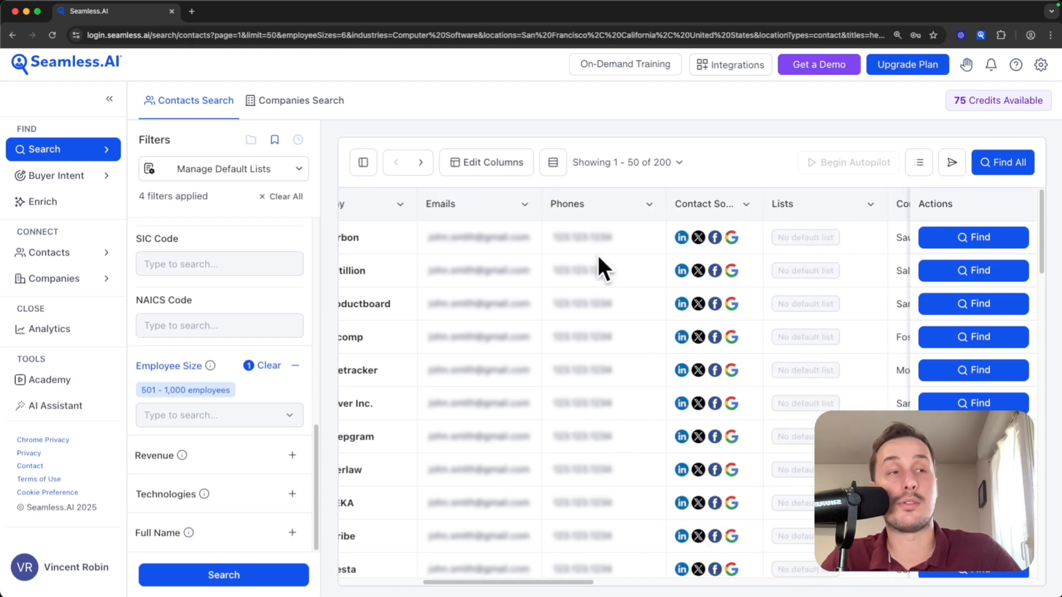
pyautogui.moveTo(460, 583); pyautogui.dragTo(517, 589)
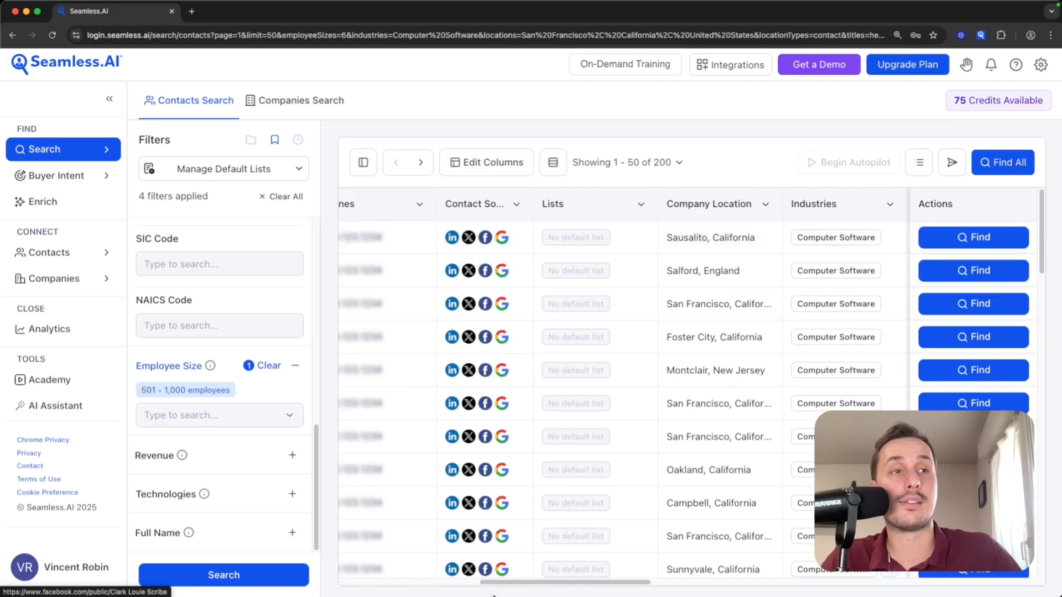
pyautogui.moveTo(517, 585); pyautogui.dragTo(588, 586)
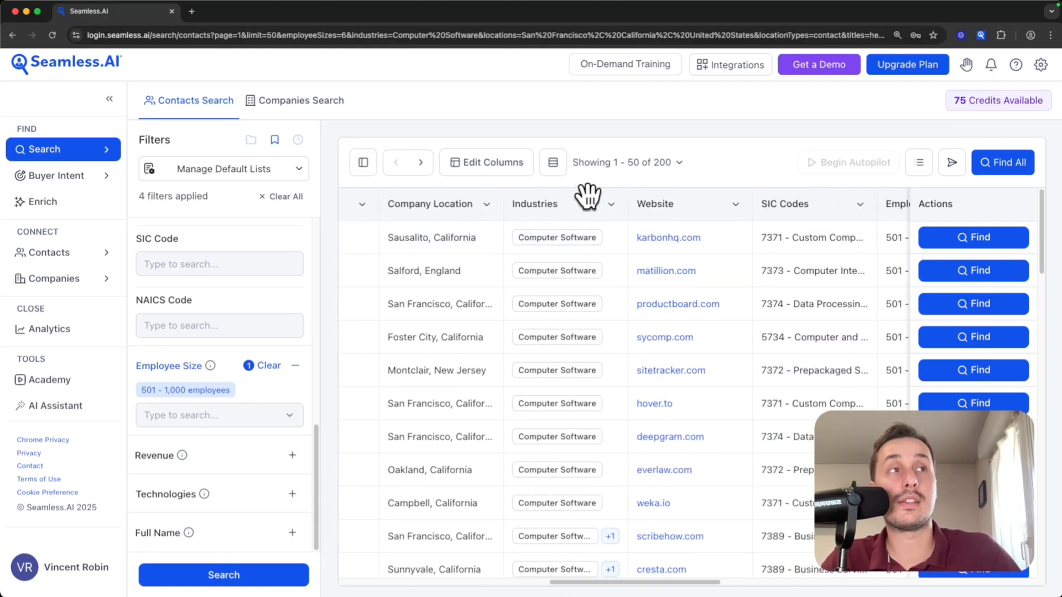
pyautogui.moveTo(608, 587); pyautogui.dragTo(645, 587)
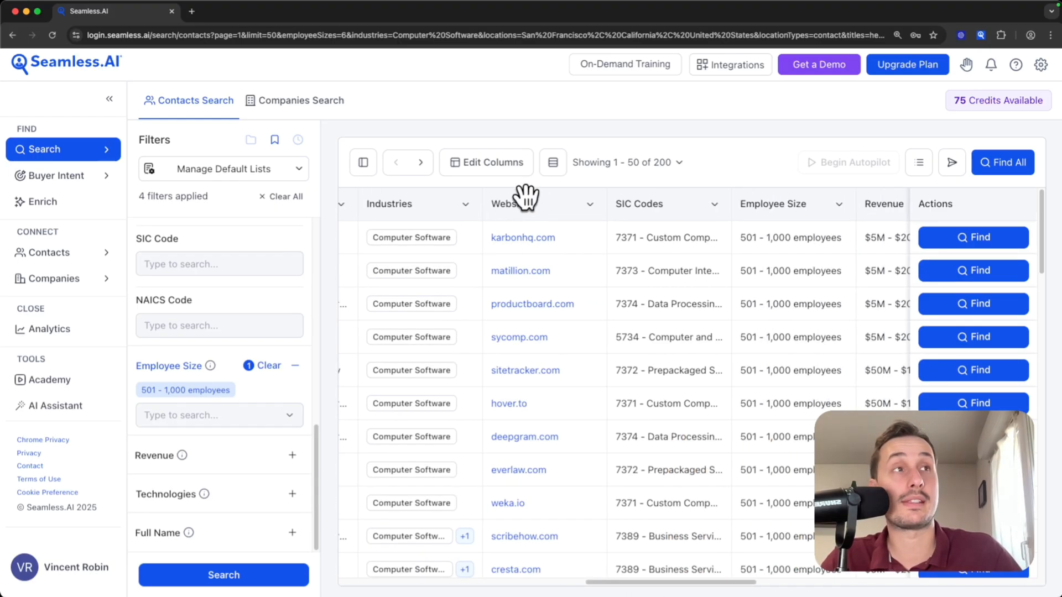
pyautogui.hscroll(10, 608, 199)
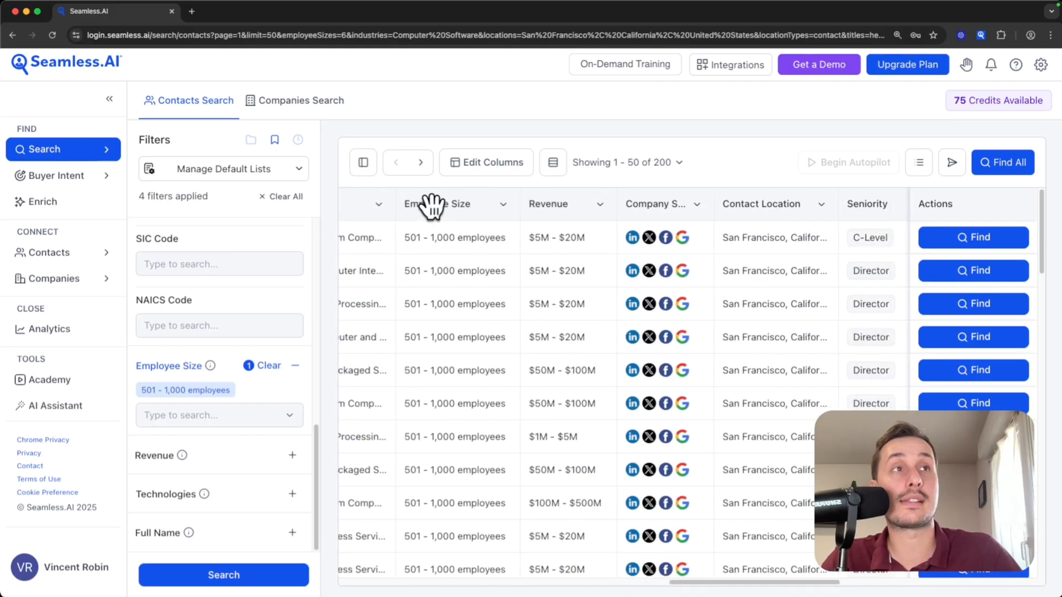
pyautogui.moveTo(710, 593); pyautogui.dragTo(858, 583)
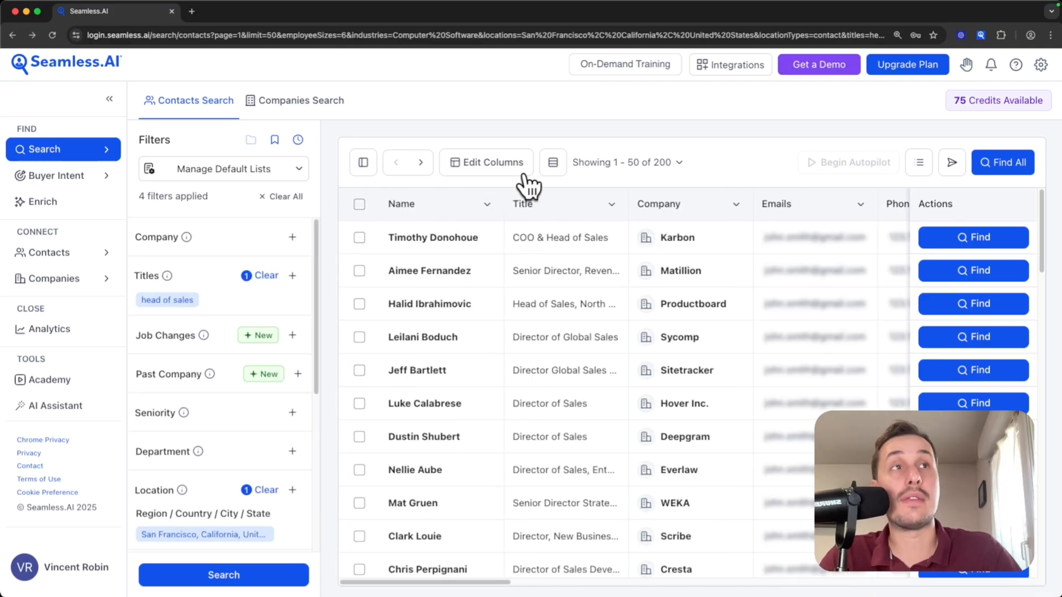
# - Review the column layout options without changing them, and reorder the results table so Company comes before Title
pyautogui.click(483, 162)
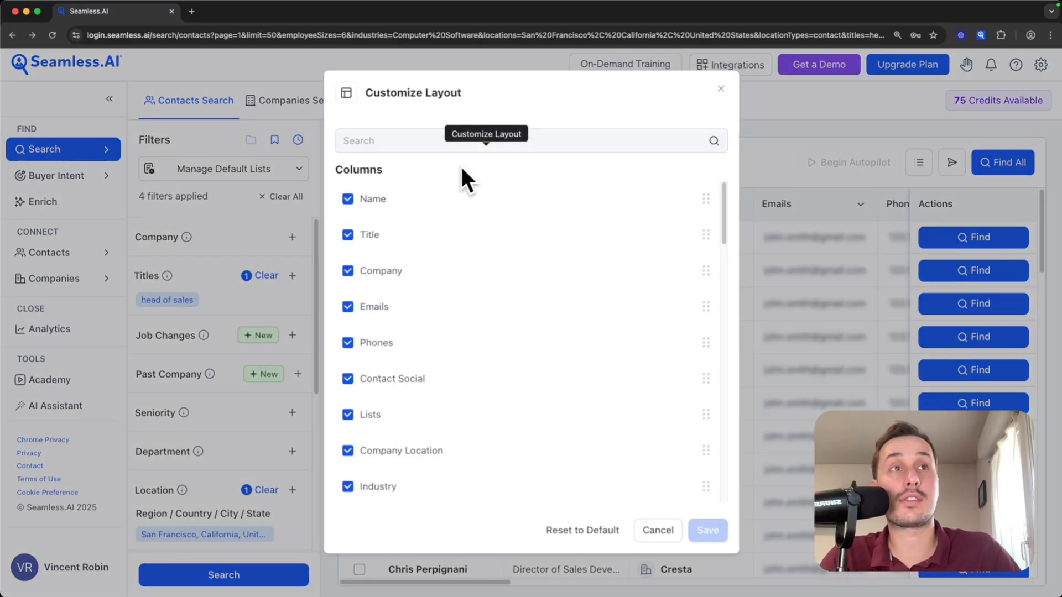
pyautogui.scroll(-4, 423, 356)
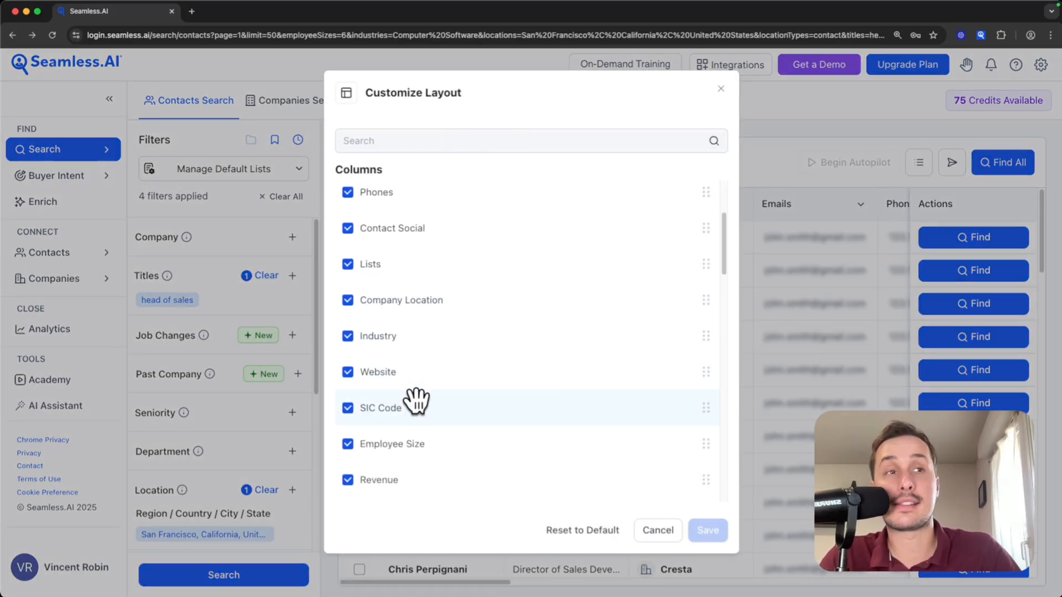
pyautogui.scroll(-3, 416, 399)
pyautogui.click(658, 532)
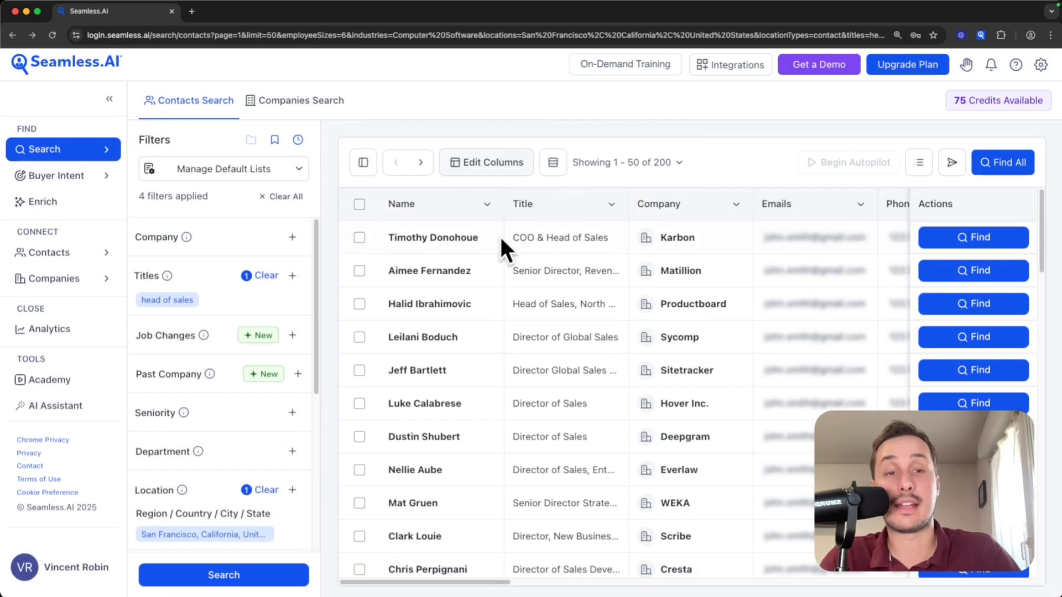
pyautogui.moveTo(529, 208)
pyautogui.mouseDown()
pyautogui.moveTo(629, 204)
pyautogui.moveTo(526, 200)
pyautogui.mouseUp()
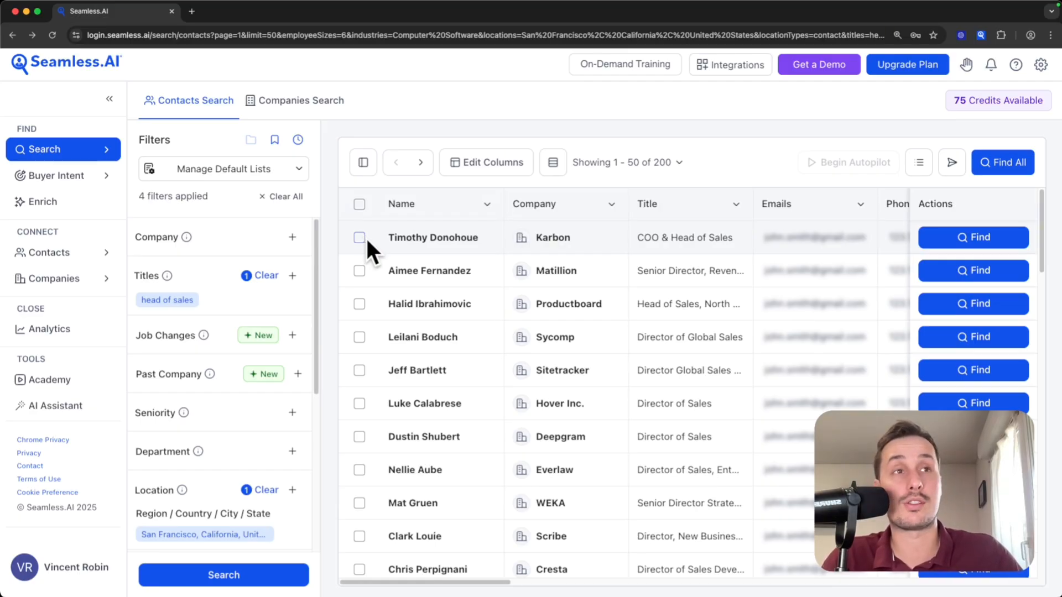
# - Select all contacts on the current page of search results
pyautogui.scroll(-1, 415, 293)
pyautogui.scroll(1, 415, 279)
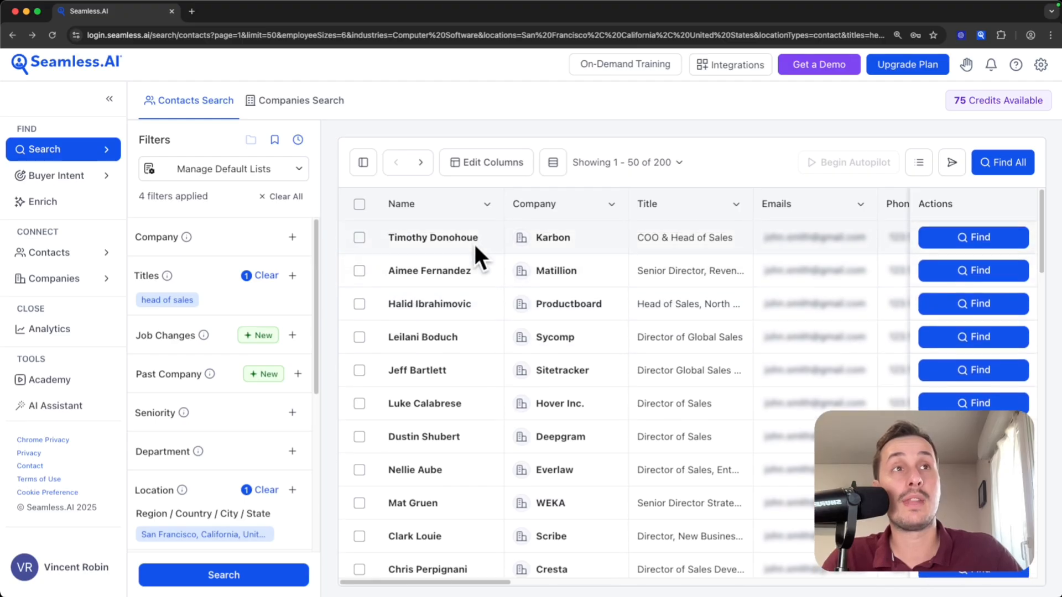
pyautogui.click(359, 204)
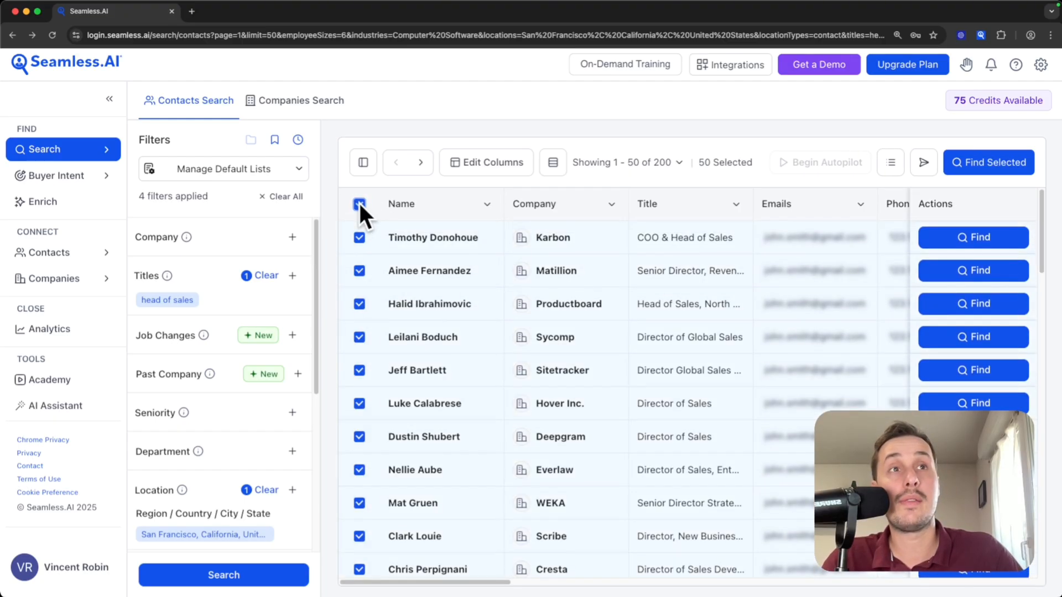
# - Deselect all contacts, research only the first three in the results, and review their emails, phones and social profiles
pyautogui.click(359, 204)
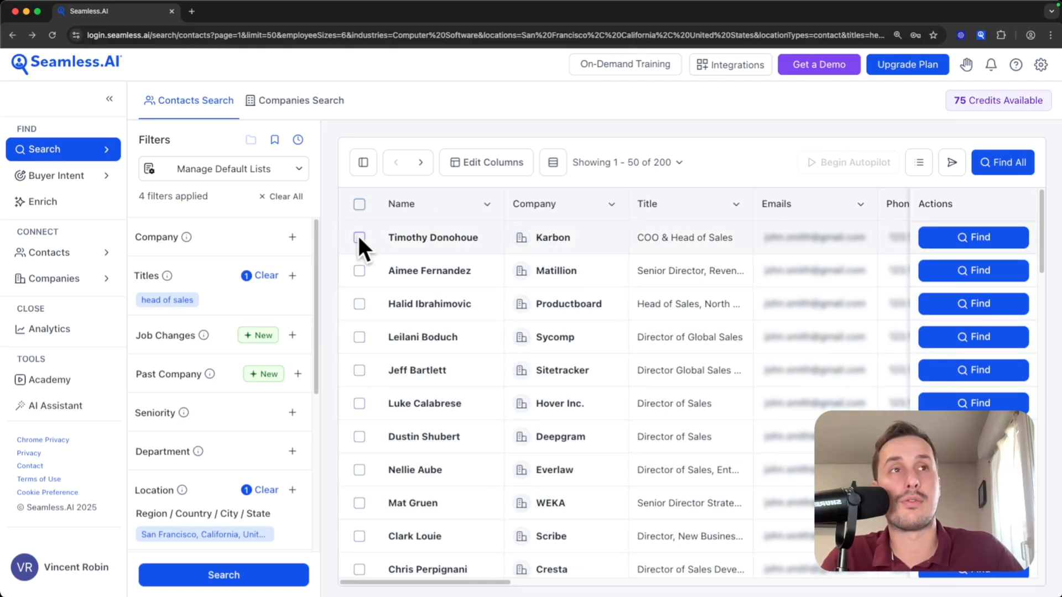
pyautogui.click(359, 237)
pyautogui.click(359, 270)
pyautogui.click(360, 304)
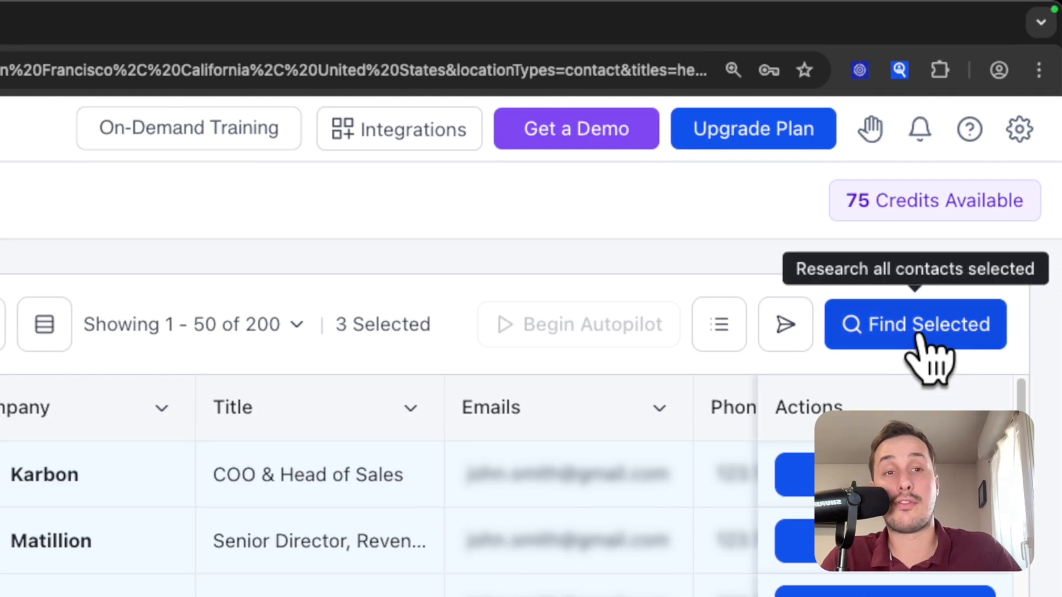
pyautogui.click(919, 331)
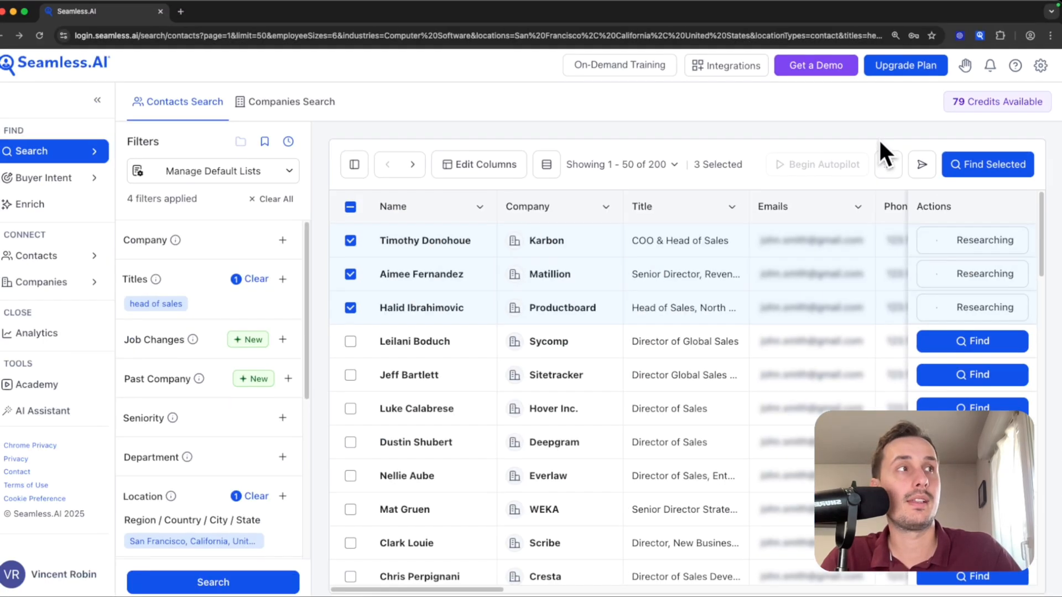
pyautogui.moveTo(402, 587); pyautogui.dragTo(464, 588)
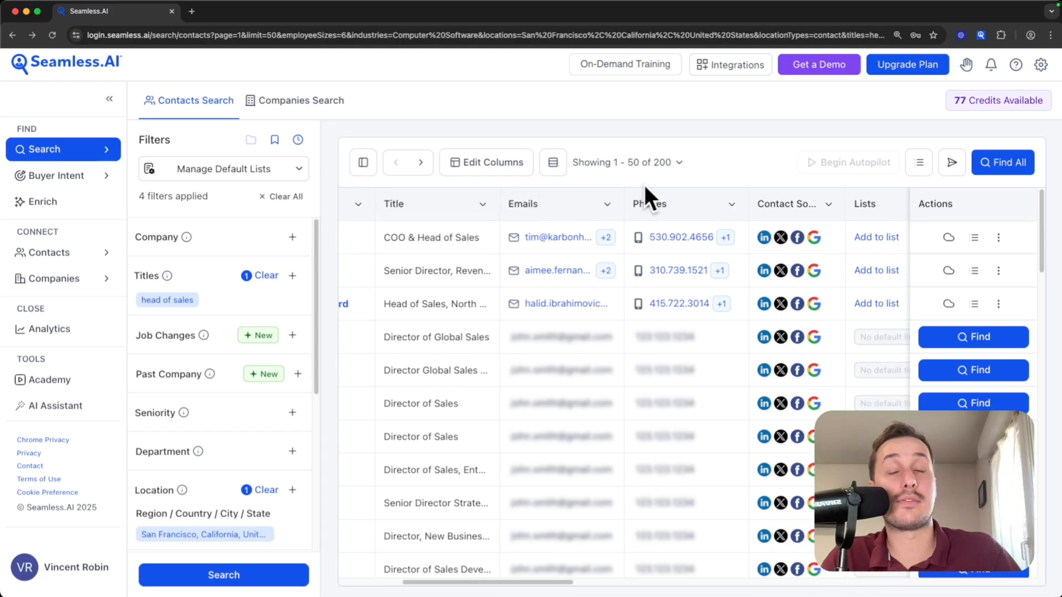
pyautogui.moveTo(540, 584); pyautogui.dragTo(434, 584)
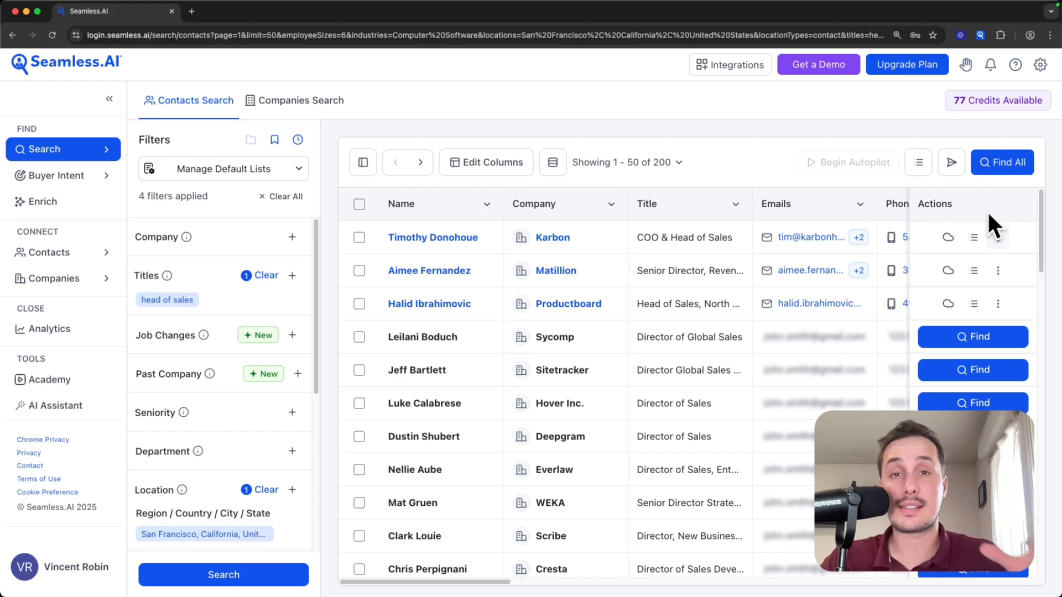
# - Create the default list "Head of sales - SF" and add the first contact in the results to it
pyautogui.click(975, 242)
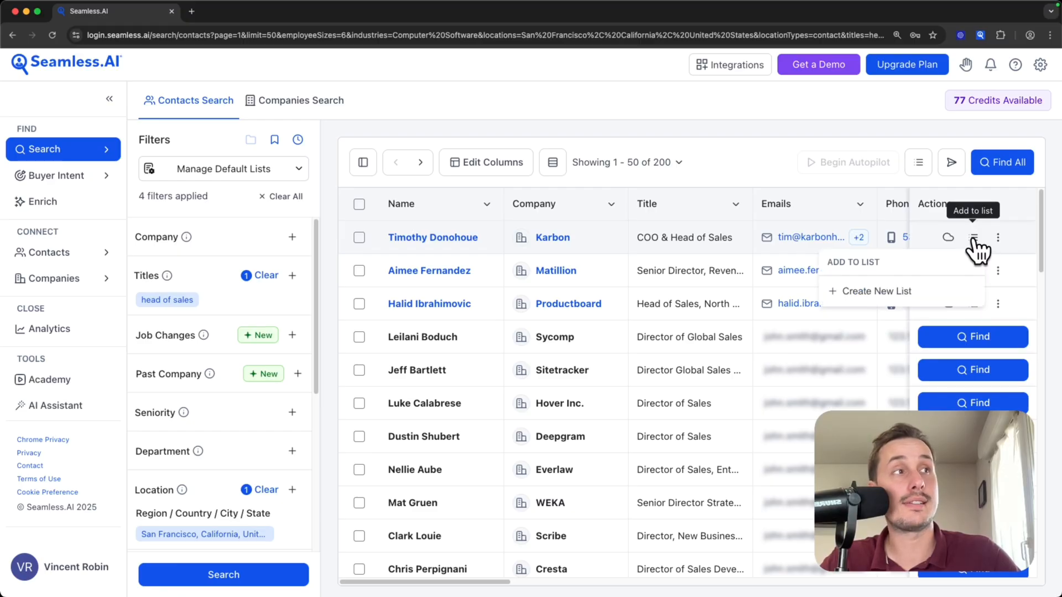
pyautogui.click(880, 292)
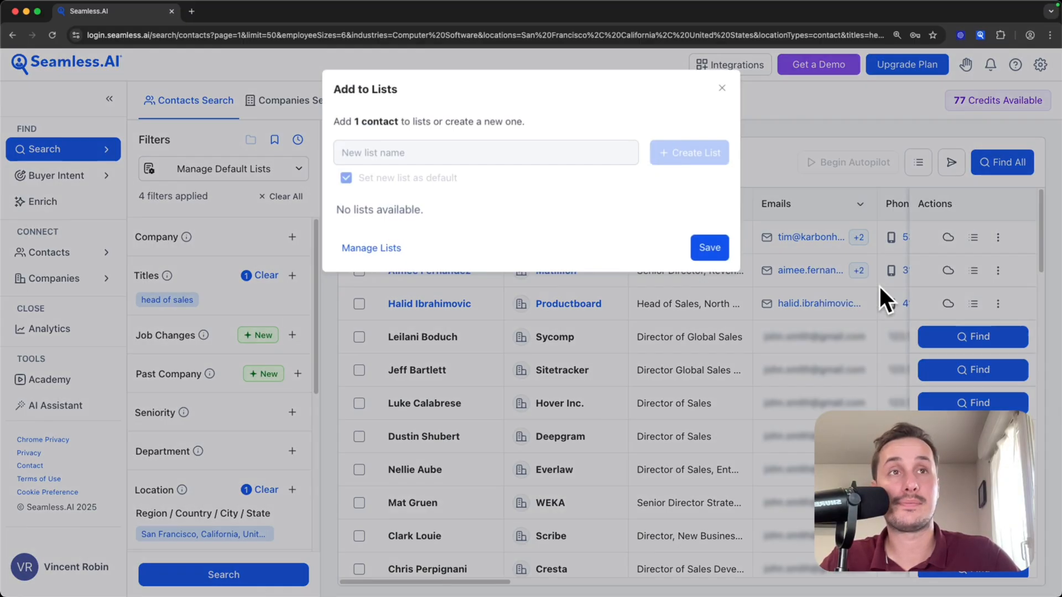
pyautogui.click(408, 157)
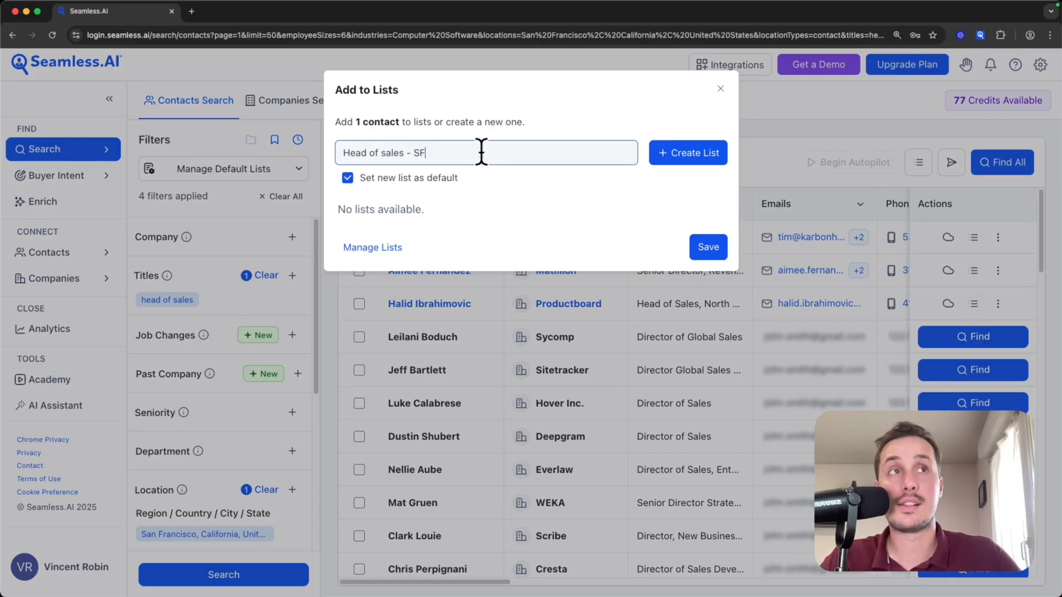
pyautogui.moveTo(480, 153); pyautogui.dragTo(338, 151)
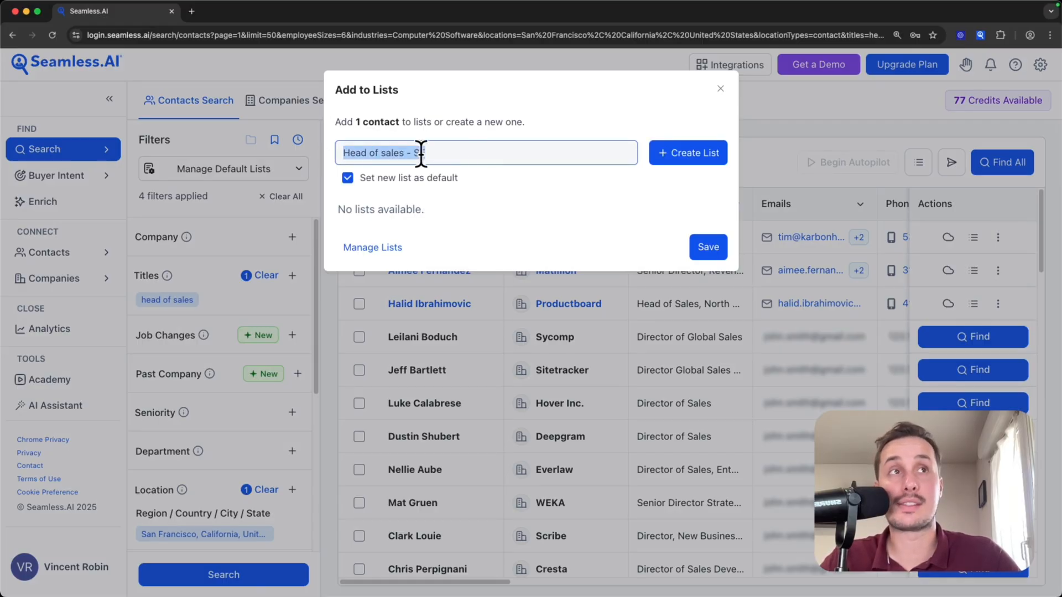
pyautogui.click(682, 160)
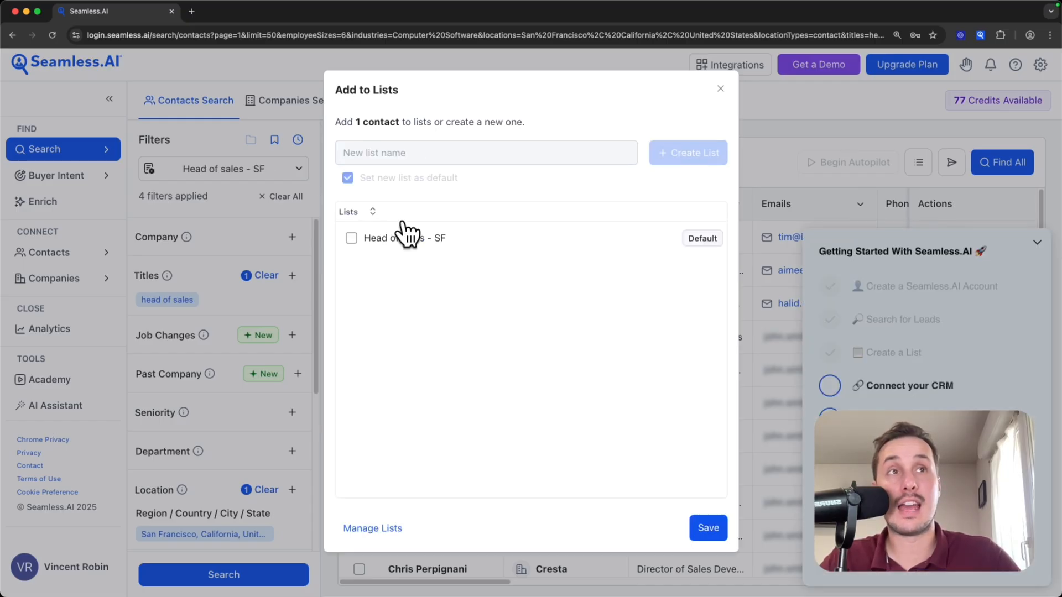
pyautogui.click(353, 238)
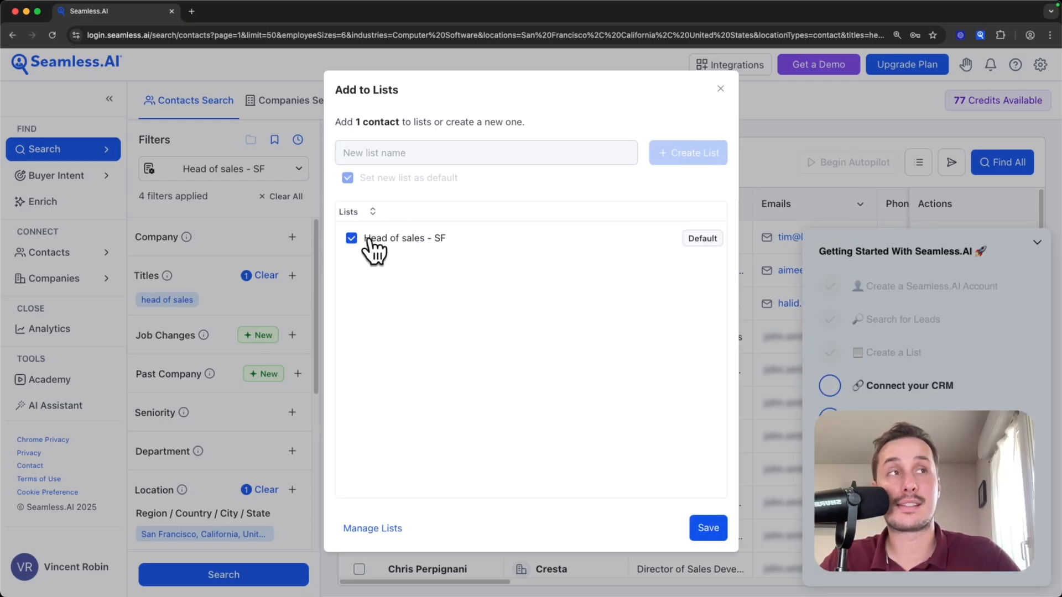
pyautogui.click(709, 529)
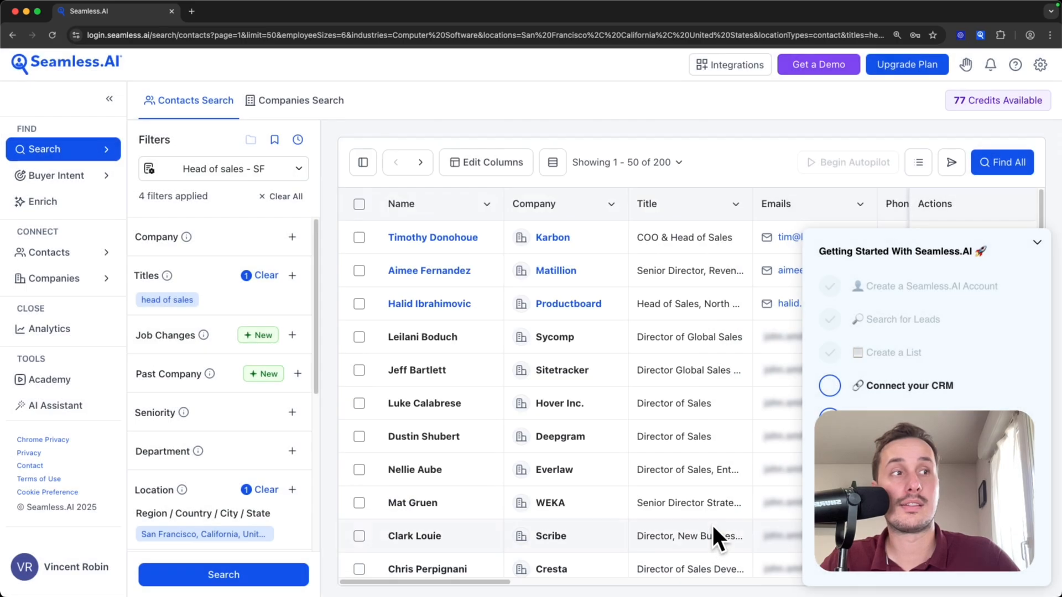
# - Review the researched contacts saved in the account and the available contact lists
pyautogui.click(53, 255)
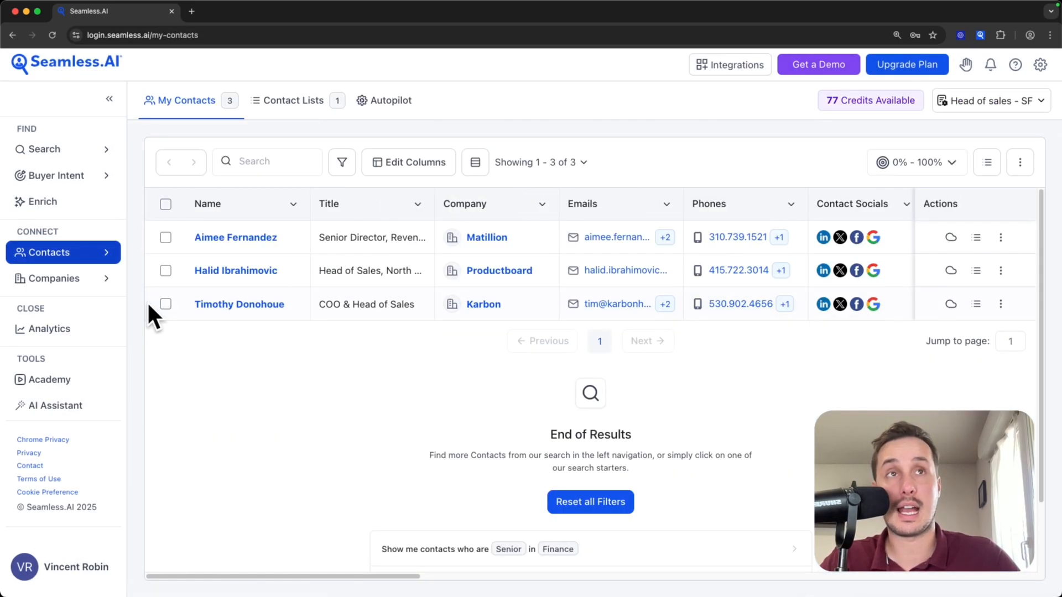
pyautogui.click(276, 103)
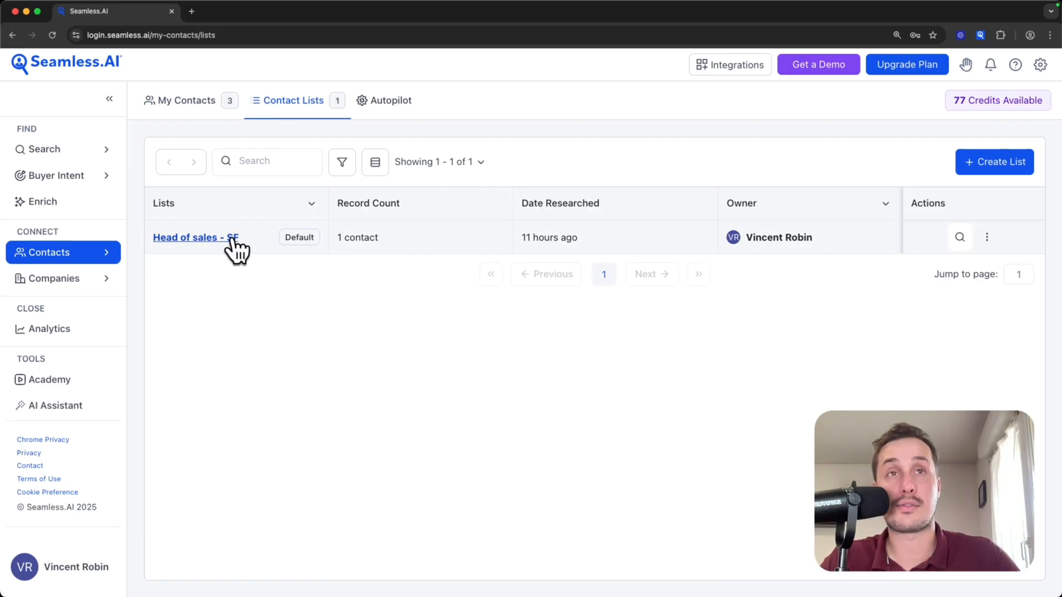
# - Return to the contact search, select the second and third contacts, and review the options for adding them to lists
pyautogui.click(63, 151)
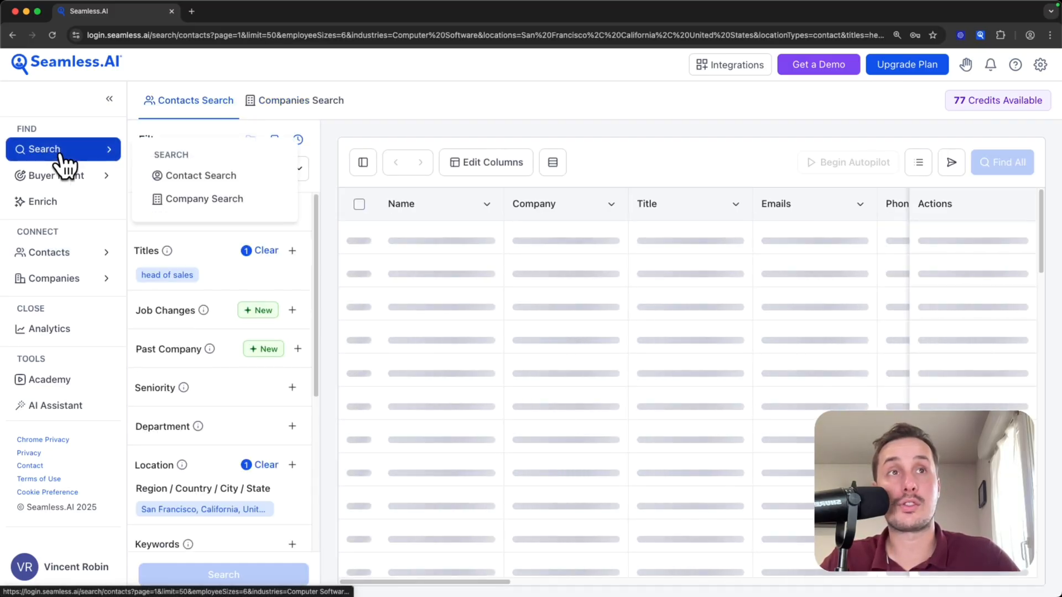
pyautogui.click(359, 271)
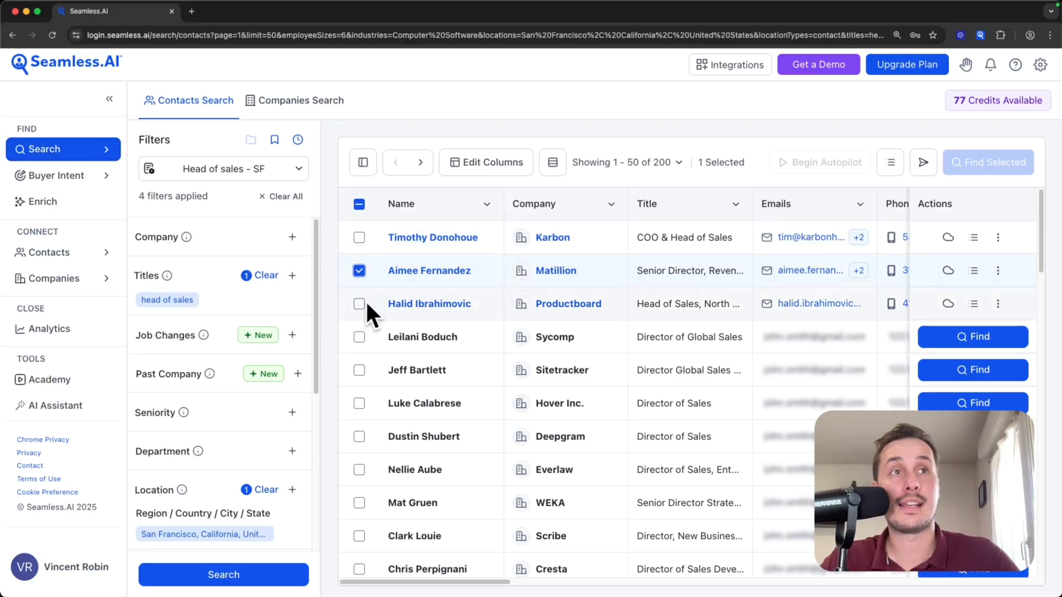
pyautogui.click(890, 163)
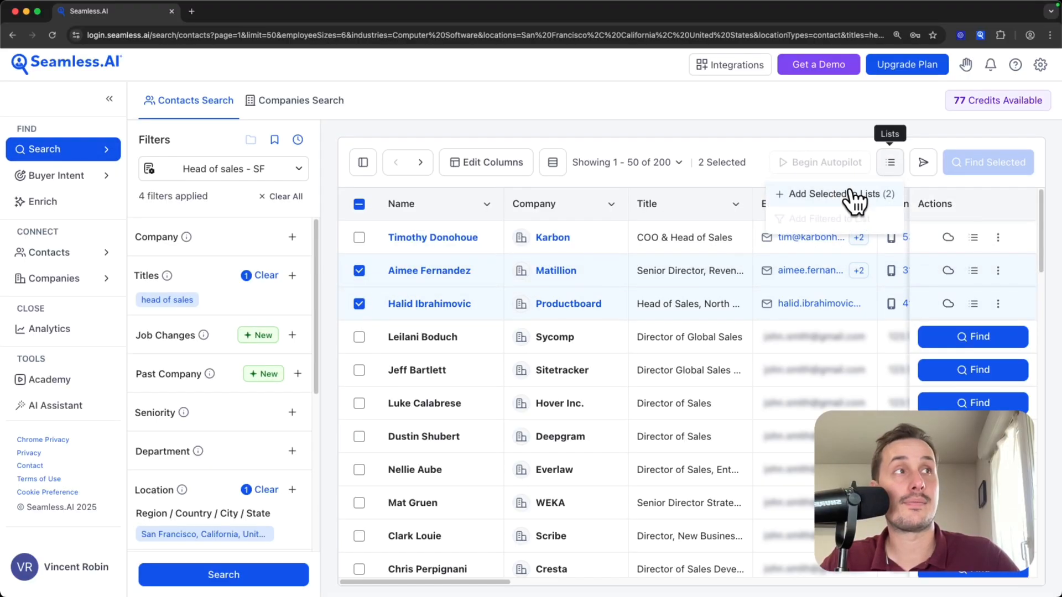
pyautogui.click(828, 195)
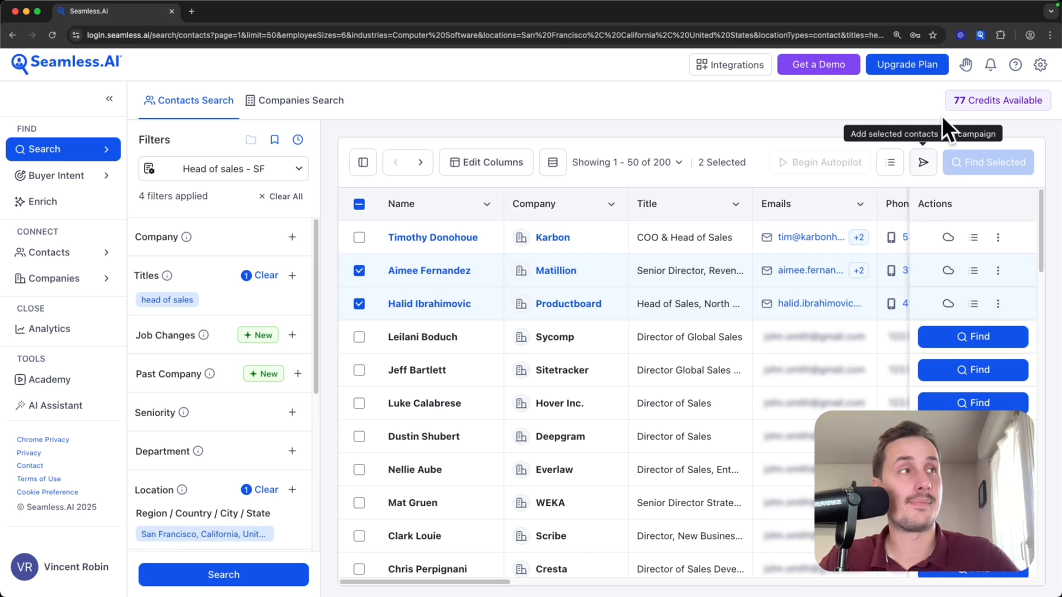
# - Open the full profile of the Matillion contact and review the contact details, seniority, department and location
pyautogui.click(997, 272)
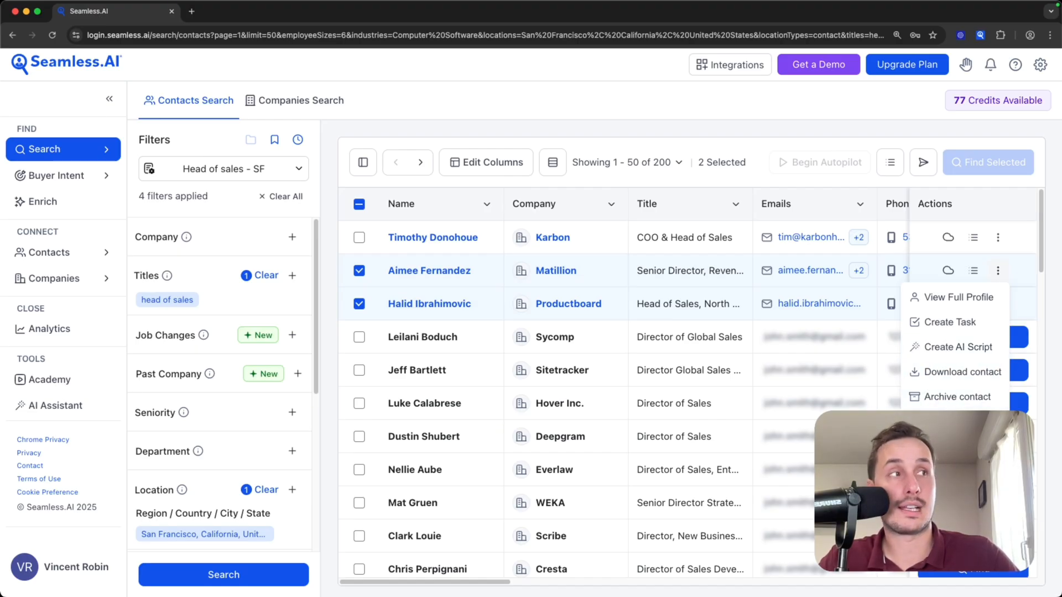
pyautogui.click(968, 302)
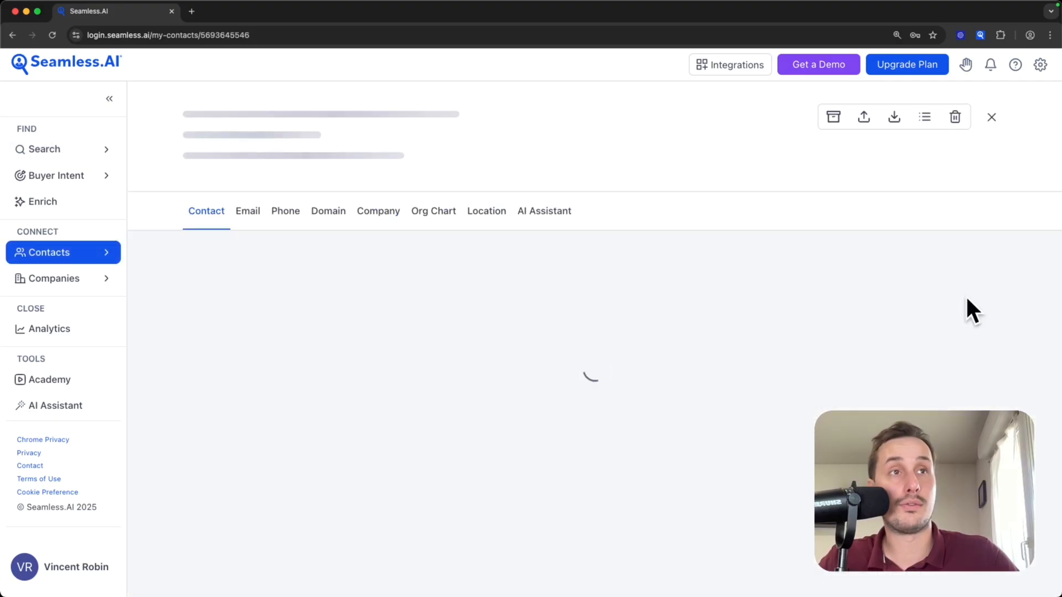
pyautogui.scroll(-5, 308, 275)
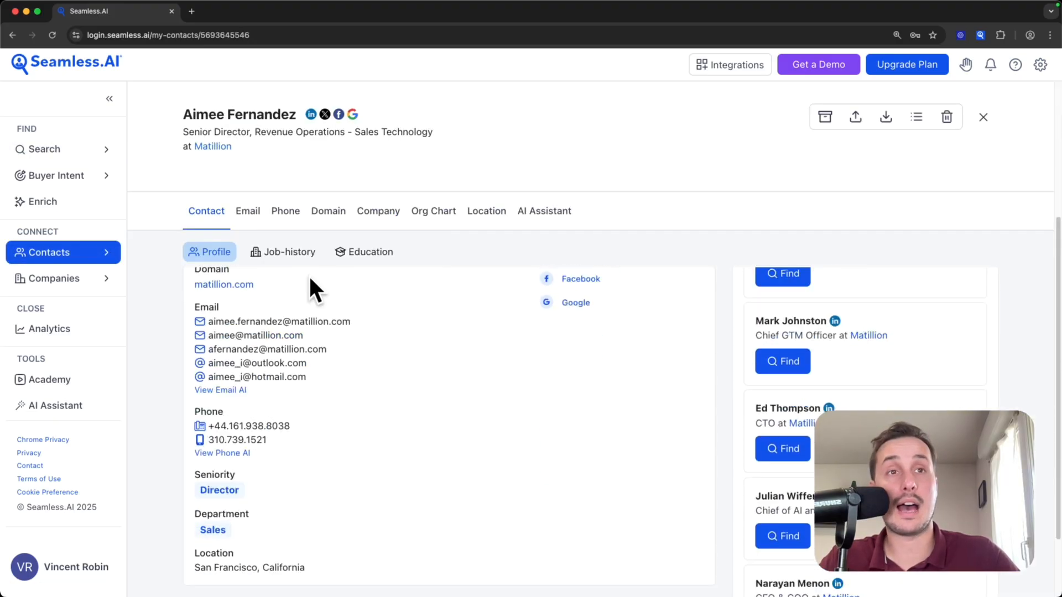
pyautogui.scroll(5, 366, 319)
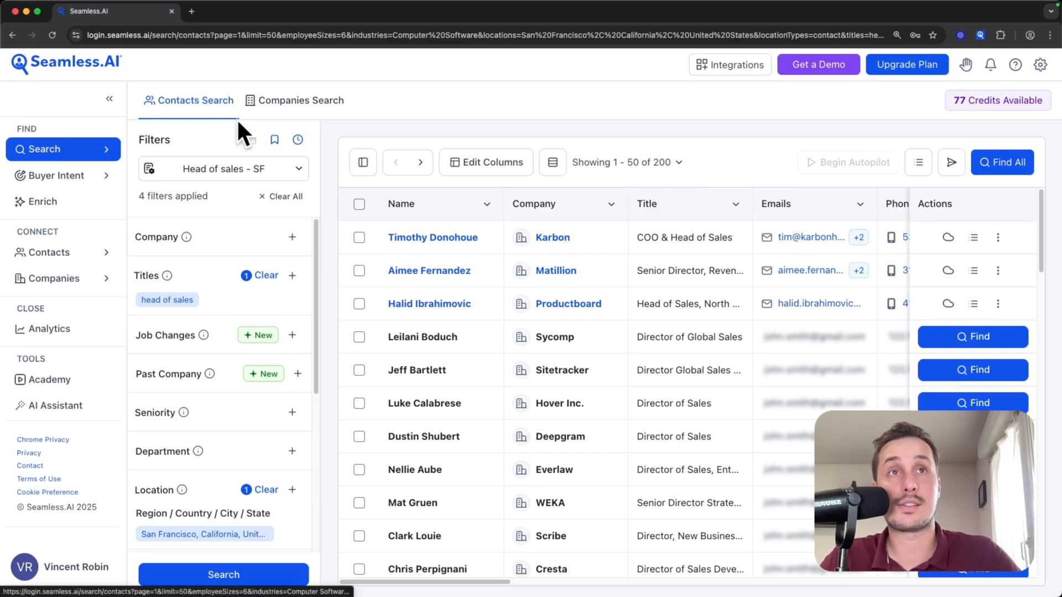
# - Save the current filtered search as "Head of sales - SF", keeping the search progress
pyautogui.click(275, 140)
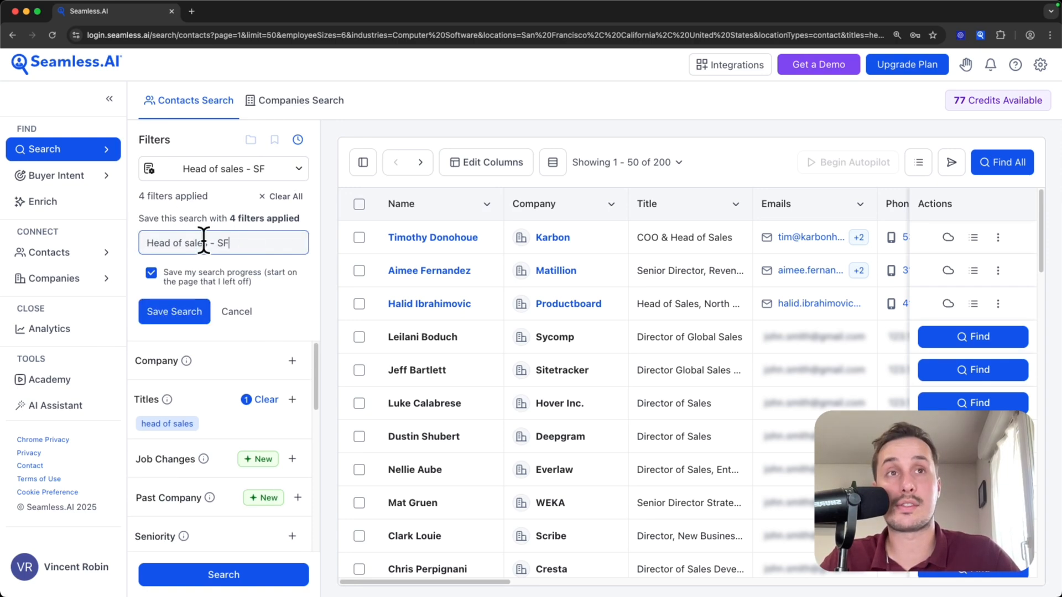
pyautogui.click(190, 315)
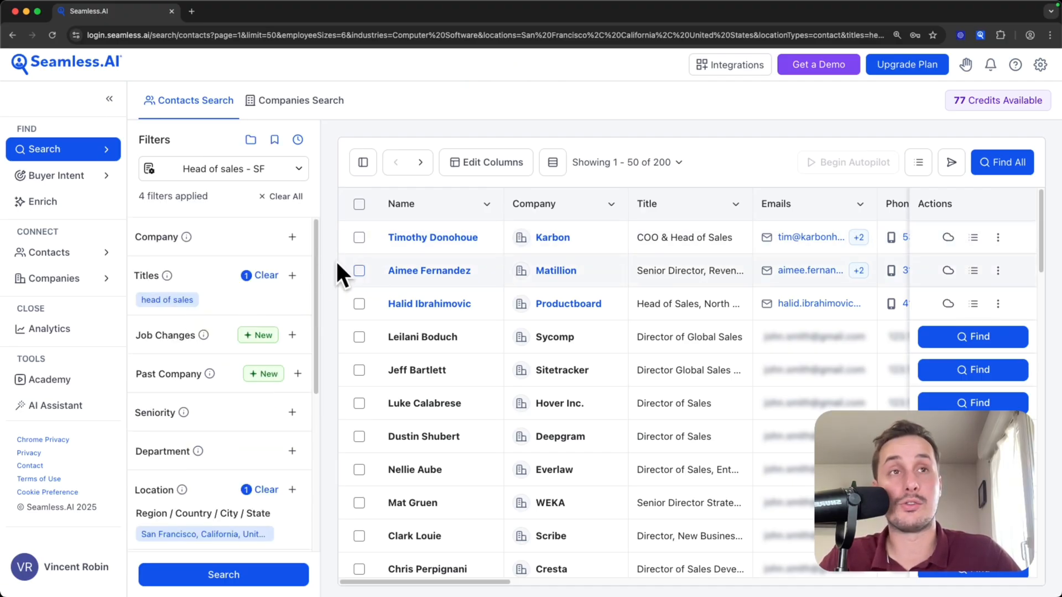
# - Clear the title, location, industry and employee size filters from the contact search
pyautogui.click(267, 277)
pyautogui.scroll(-5, 267, 283)
pyautogui.click(268, 230)
pyautogui.click(267, 316)
pyautogui.click(269, 395)
pyautogui.scroll(3, 267, 332)
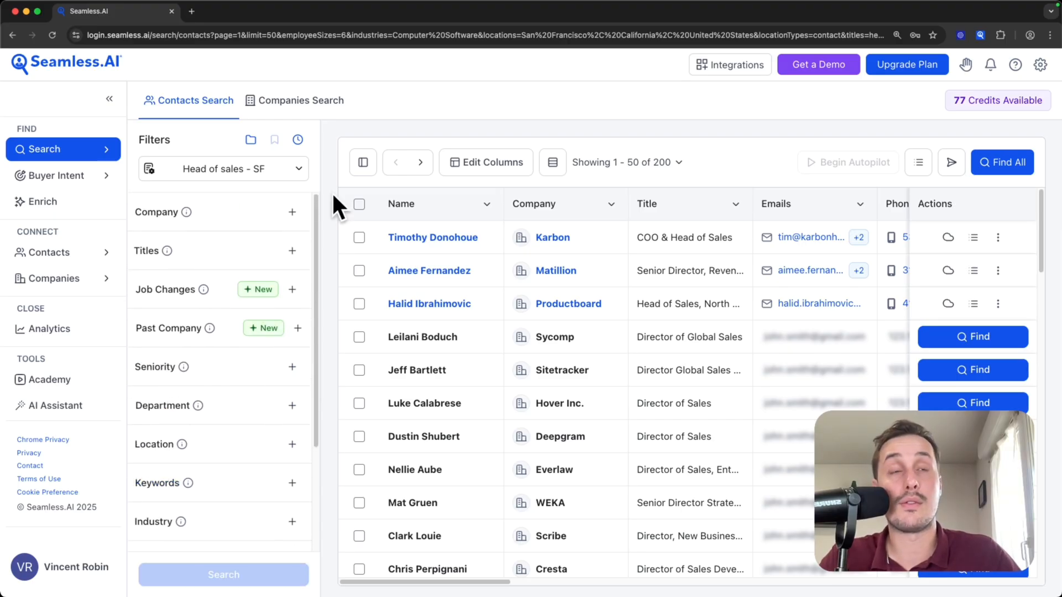
# - Load the saved search "Head of sales - SF" and check the filters it applies
pyautogui.click(249, 141)
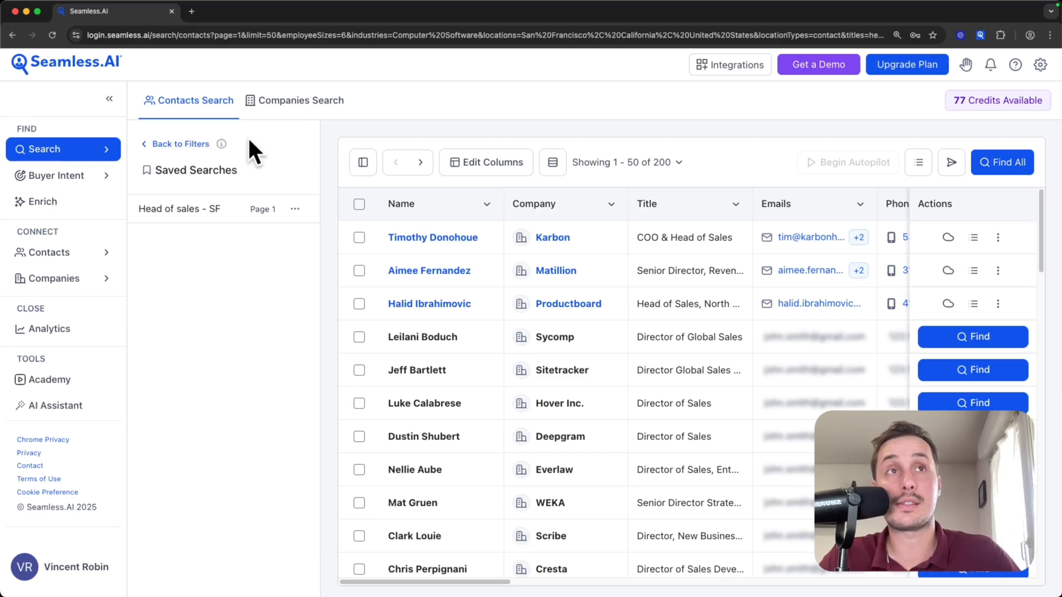
pyautogui.click(180, 210)
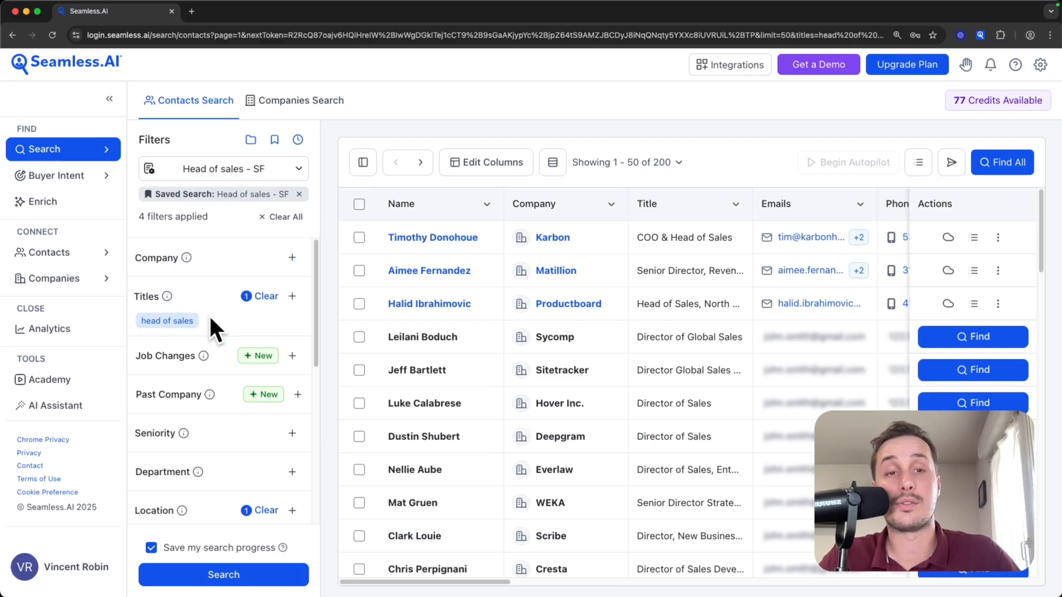
pyautogui.scroll(-5, 209, 314)
pyautogui.scroll(-1, 209, 305)
# - Switch to the companies search and filter the location to New York, United States
pyautogui.click(263, 103)
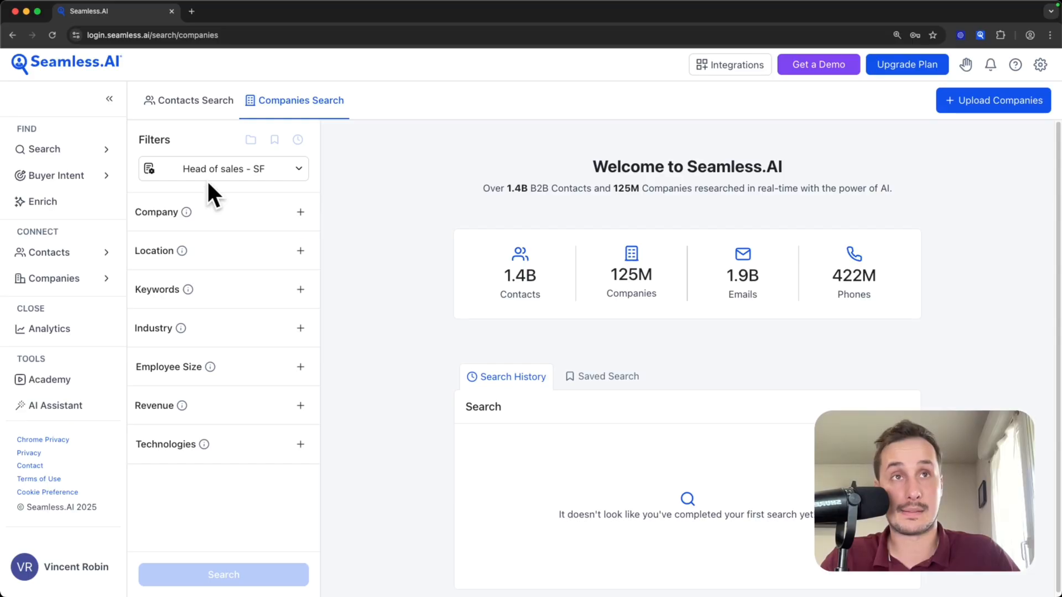
pyautogui.click(261, 257)
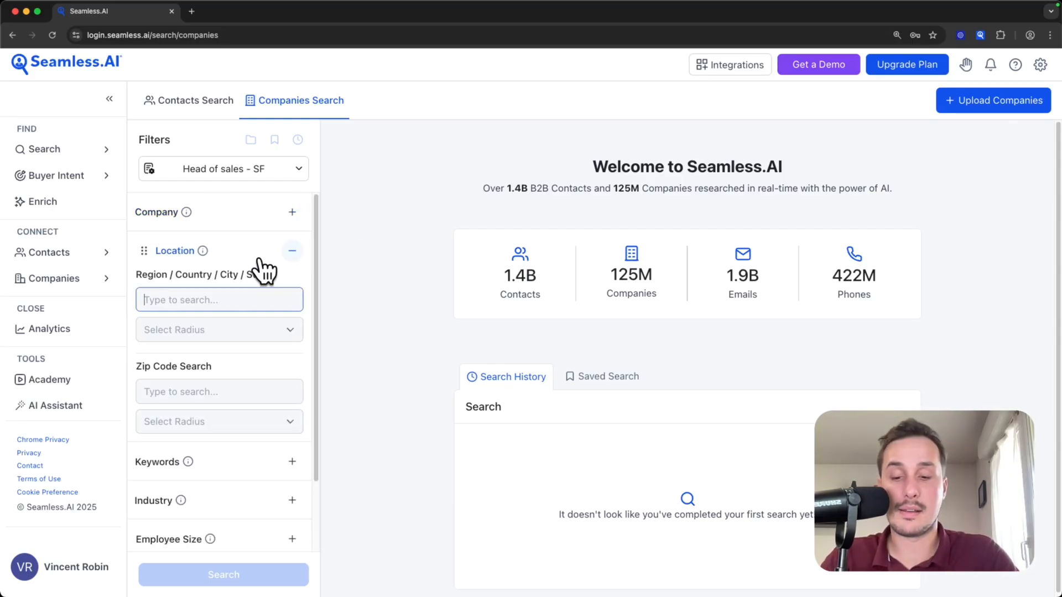
pyautogui.write('new york')
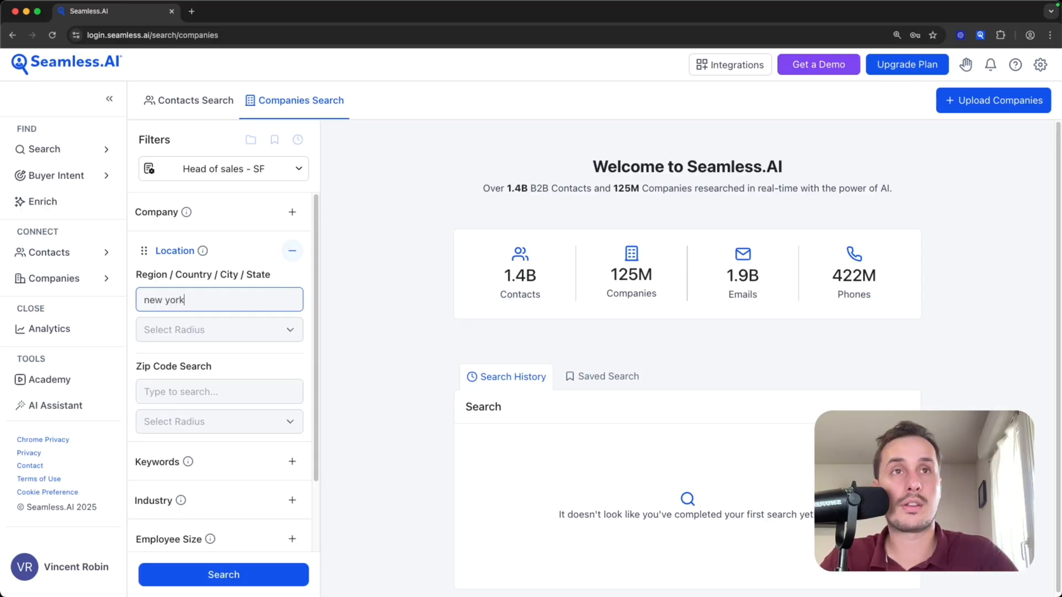
pyautogui.click(299, 325)
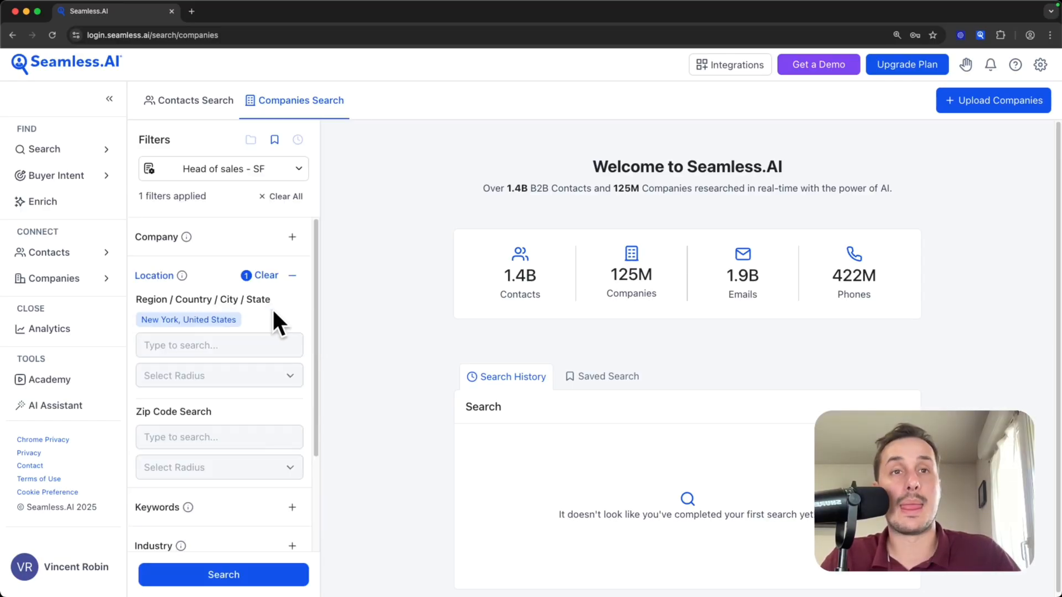
# - Include Software Development as the industry in the company search filters
pyautogui.scroll(-5, 274, 321)
pyautogui.click(280, 425)
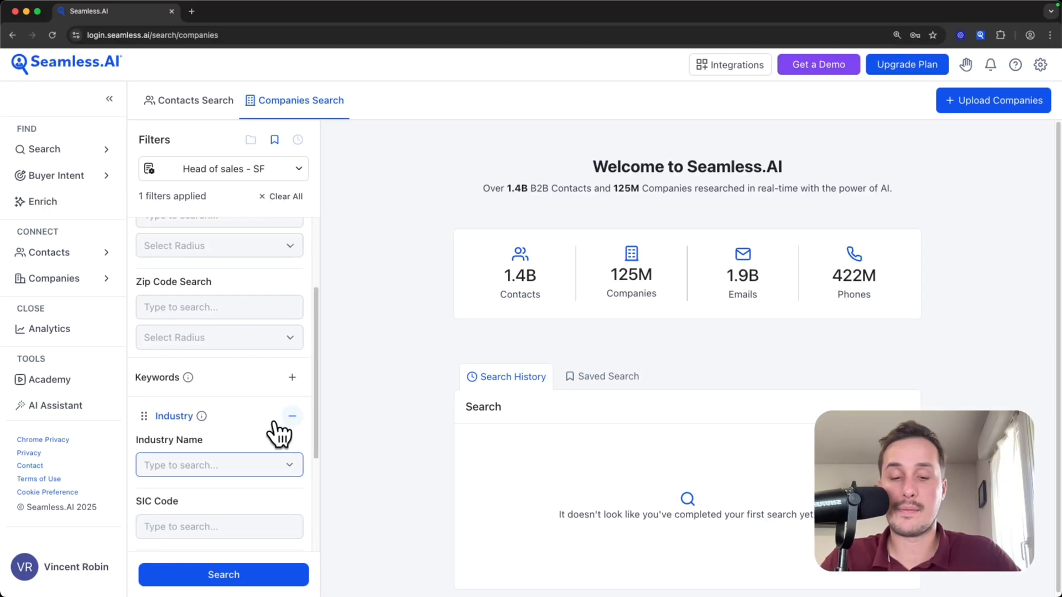
pyautogui.write('softwa')
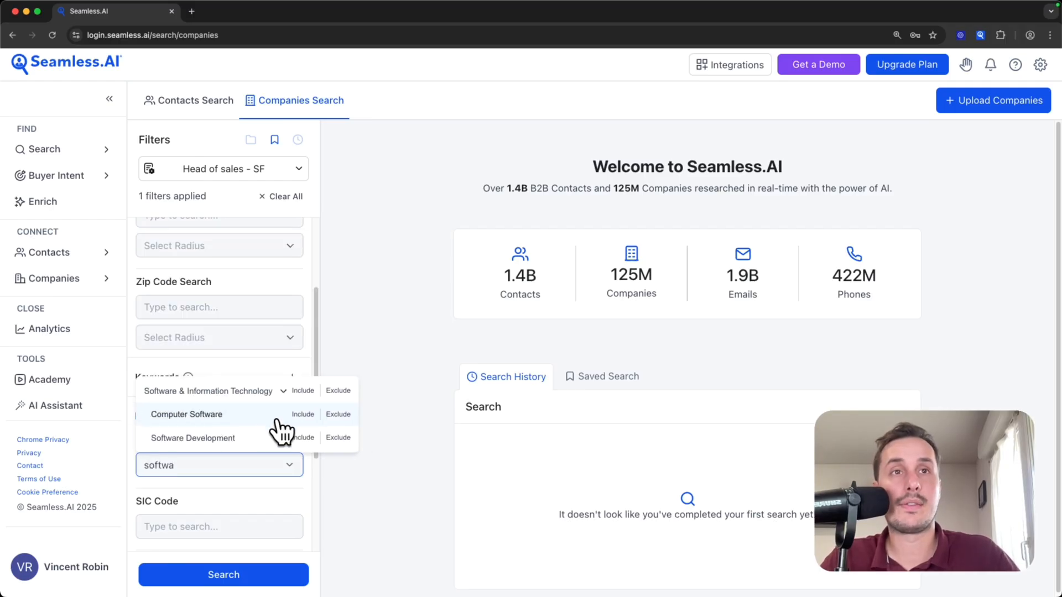
pyautogui.click(302, 438)
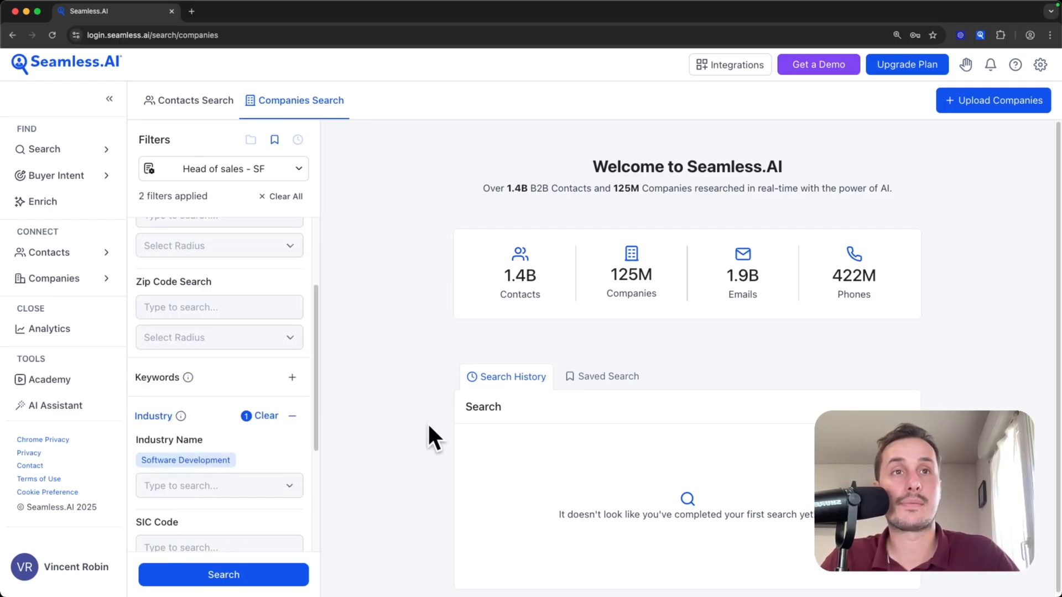
pyautogui.scroll(-4, 295, 433)
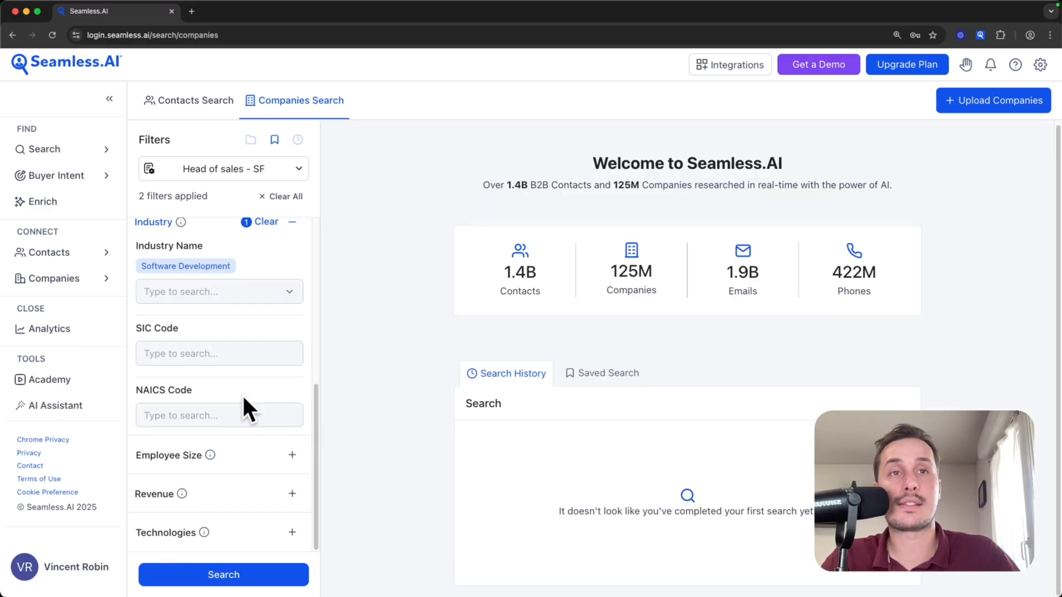
# - Include companies with 201 - 500 employees in the filters and run the company search
pyautogui.click(292, 455)
pyautogui.click(236, 487)
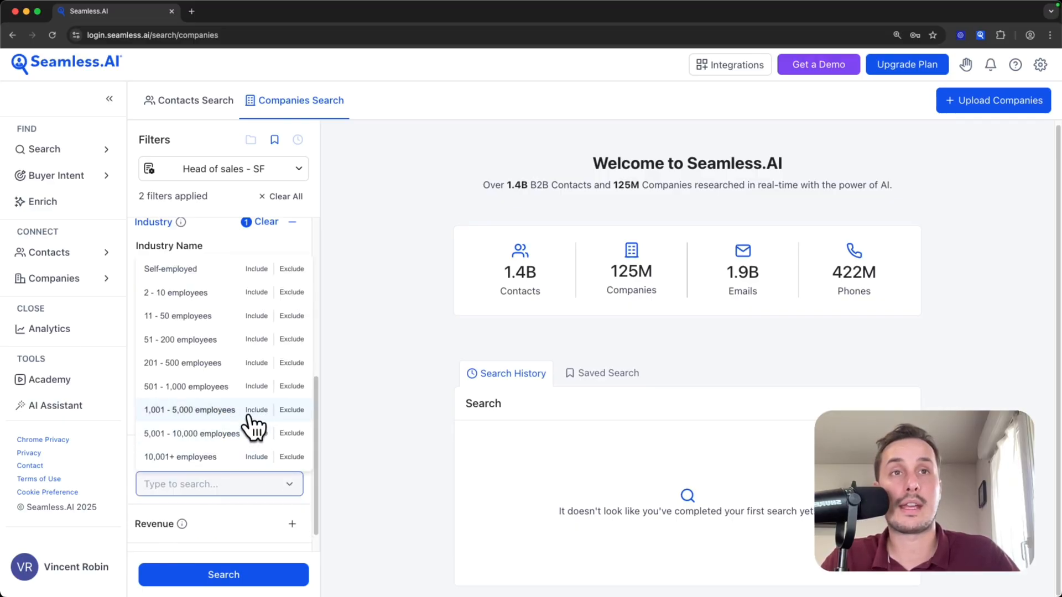
pyautogui.click(257, 363)
pyautogui.click(389, 371)
pyautogui.scroll(-2, 310, 470)
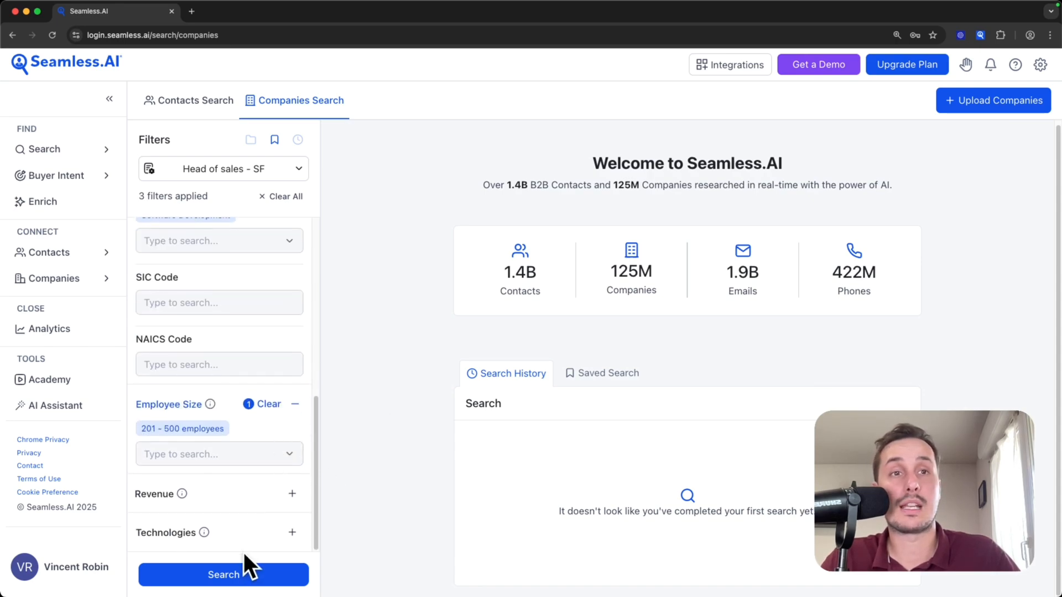
pyautogui.click(242, 575)
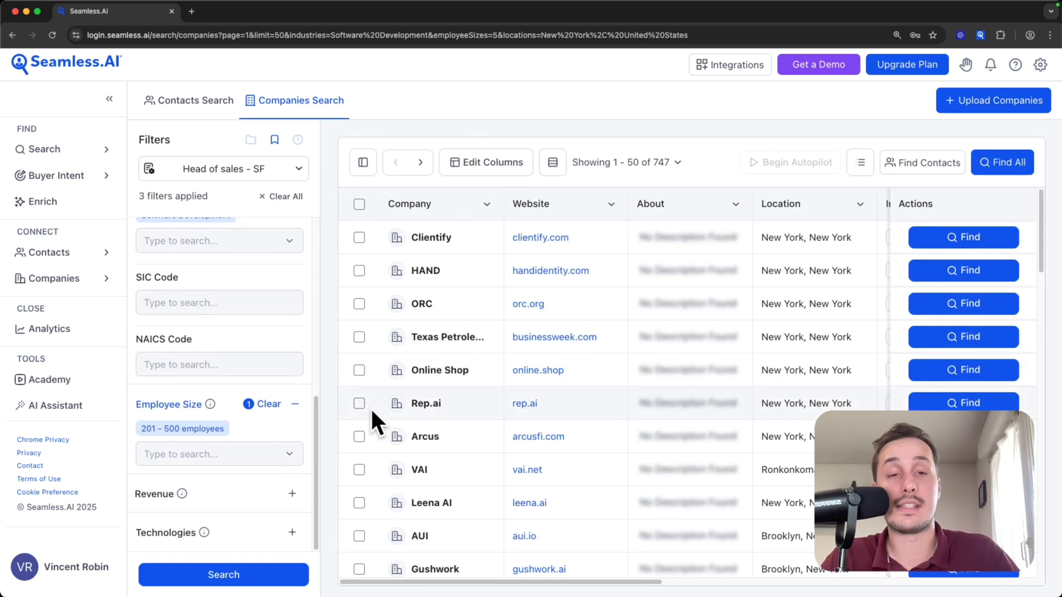
pyautogui.scroll(-2, 382, 407)
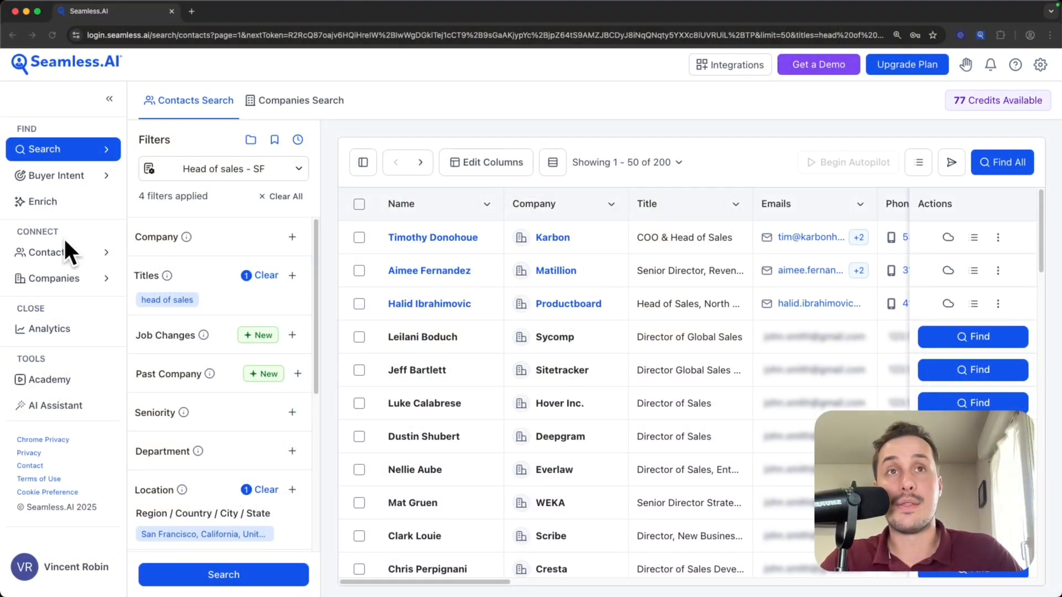
# - Open the saved contacts page
pyautogui.click(38, 260)
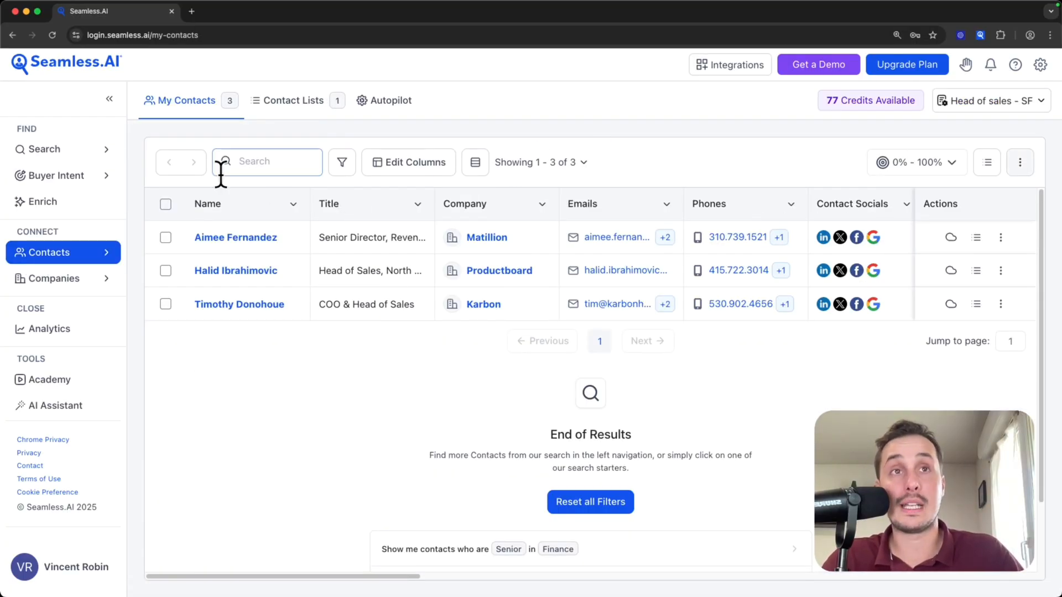
pyautogui.click(167, 237)
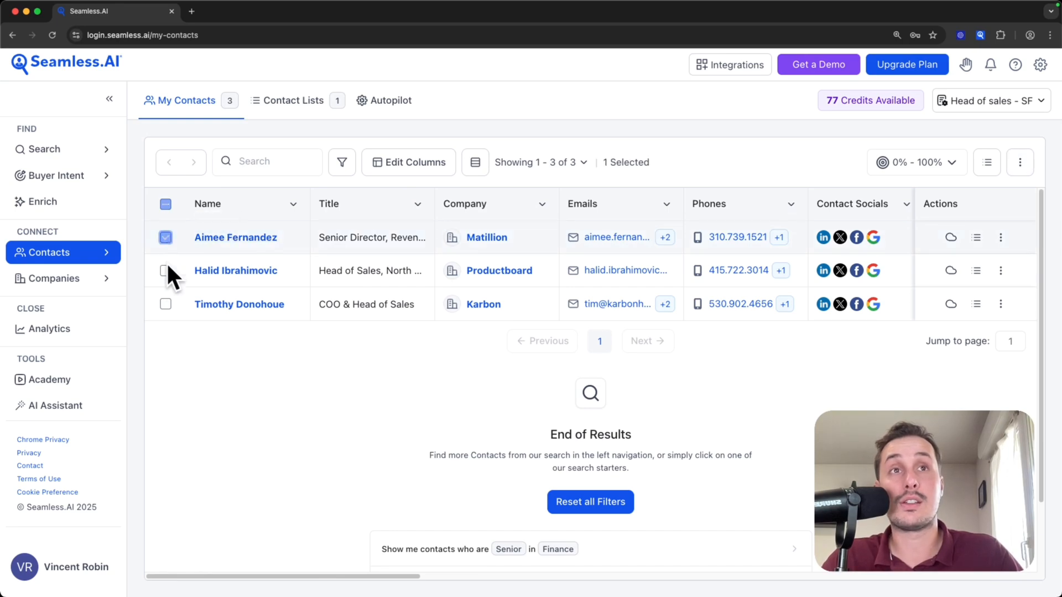
pyautogui.click(165, 304)
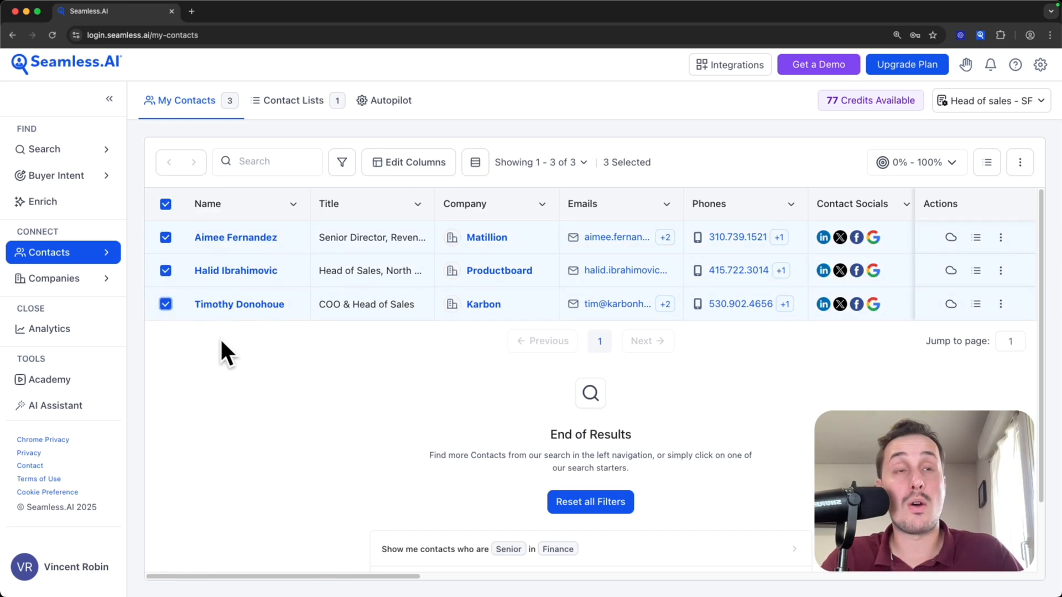
pyautogui.click(165, 205)
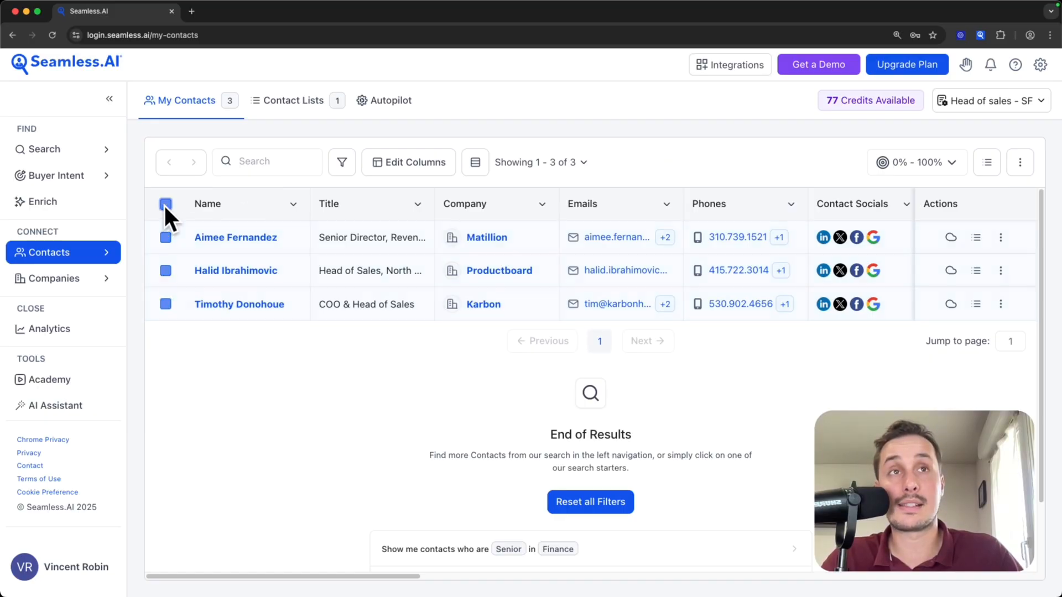
# - Open the contact list "Head of sales - SF" and select all of its contacts
pyautogui.click(287, 111)
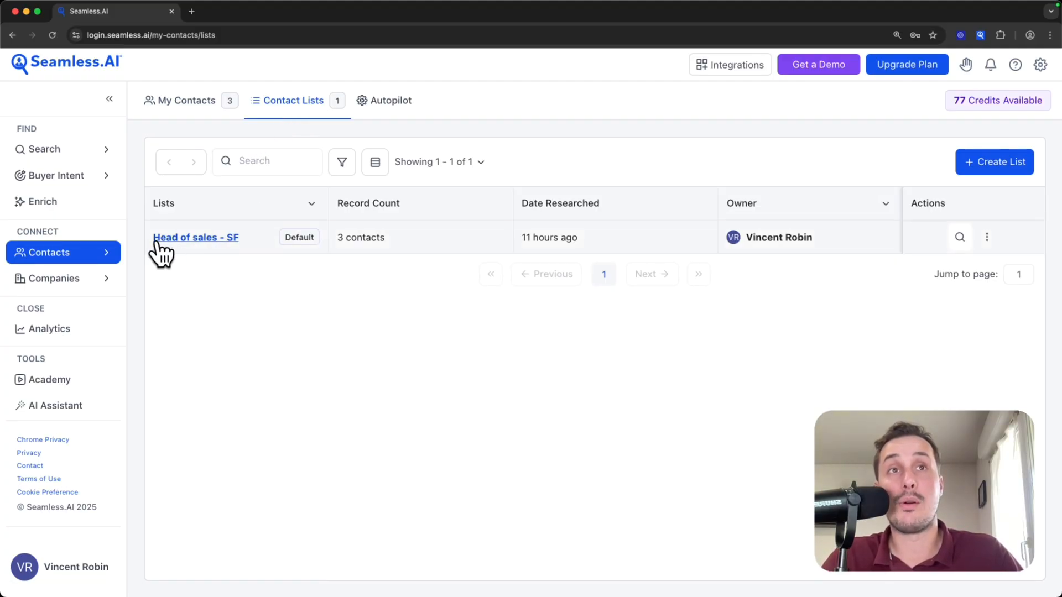
pyautogui.click(205, 239)
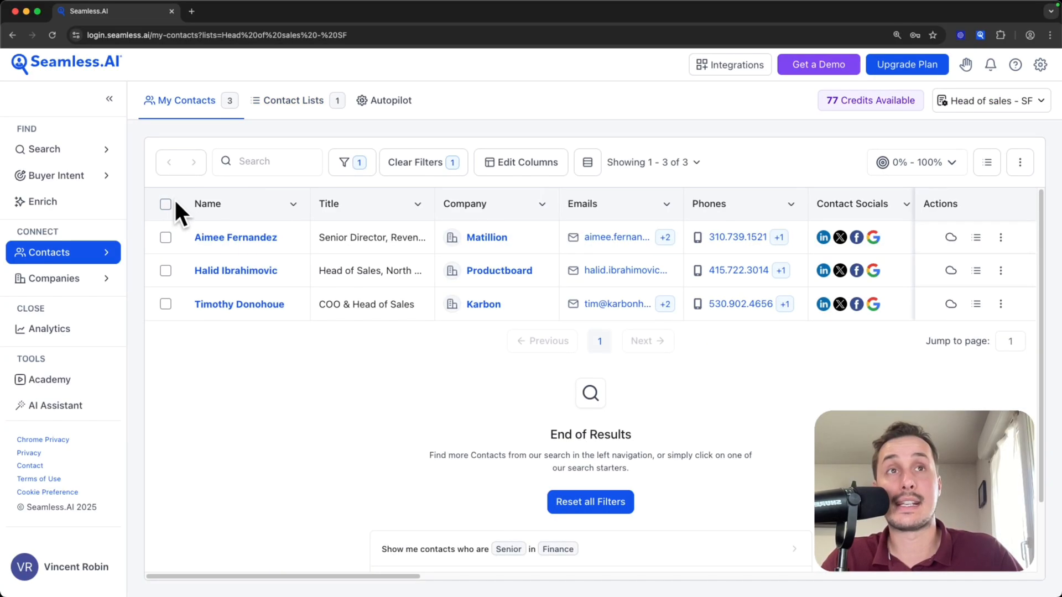
pyautogui.click(166, 204)
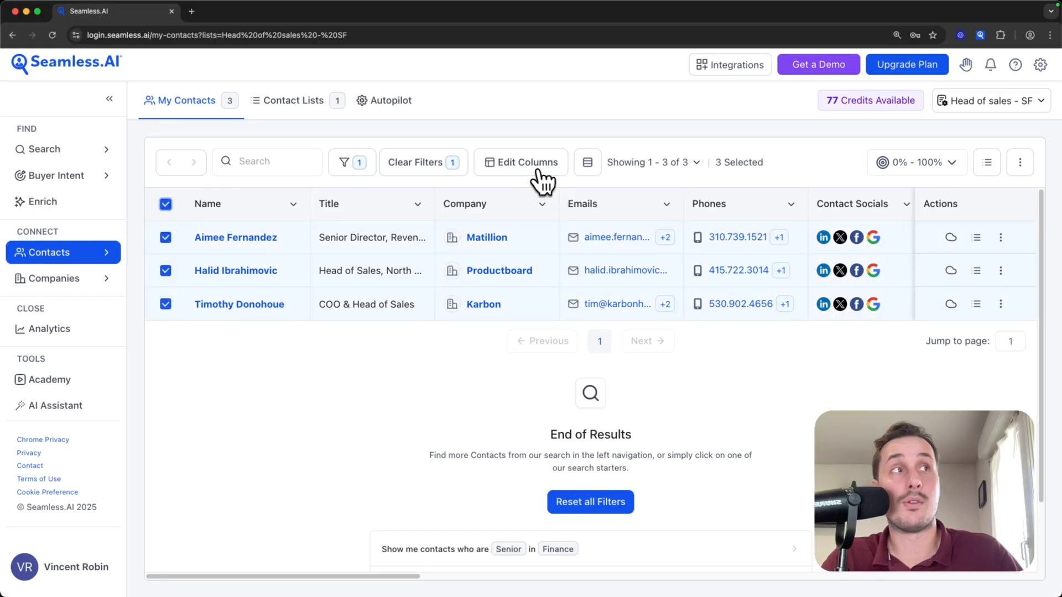
# - Download the selected contacts as a CSV file with the Raw download type
pyautogui.click(1021, 162)
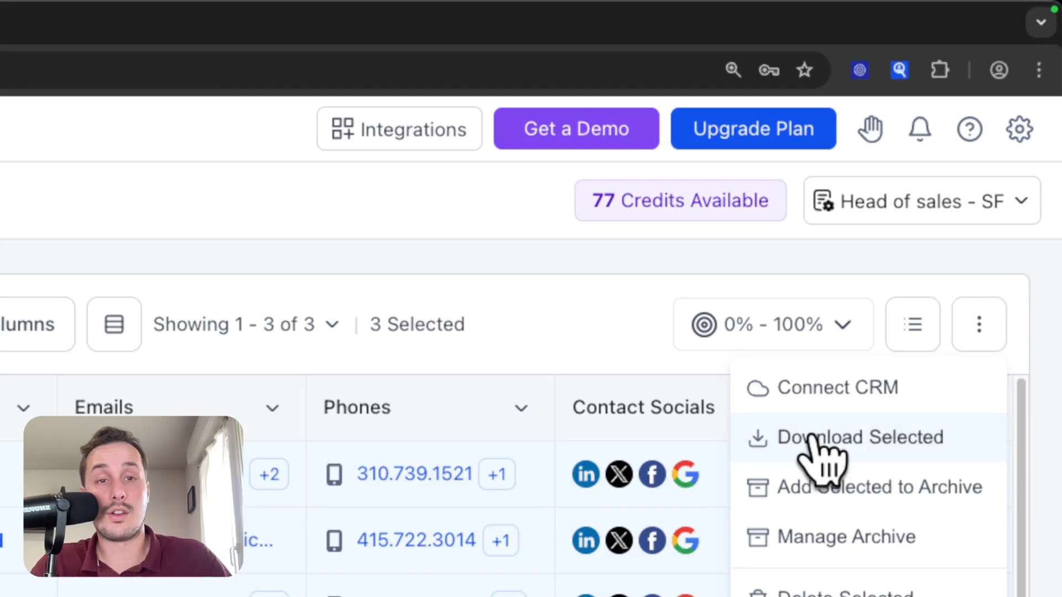
pyautogui.click(812, 438)
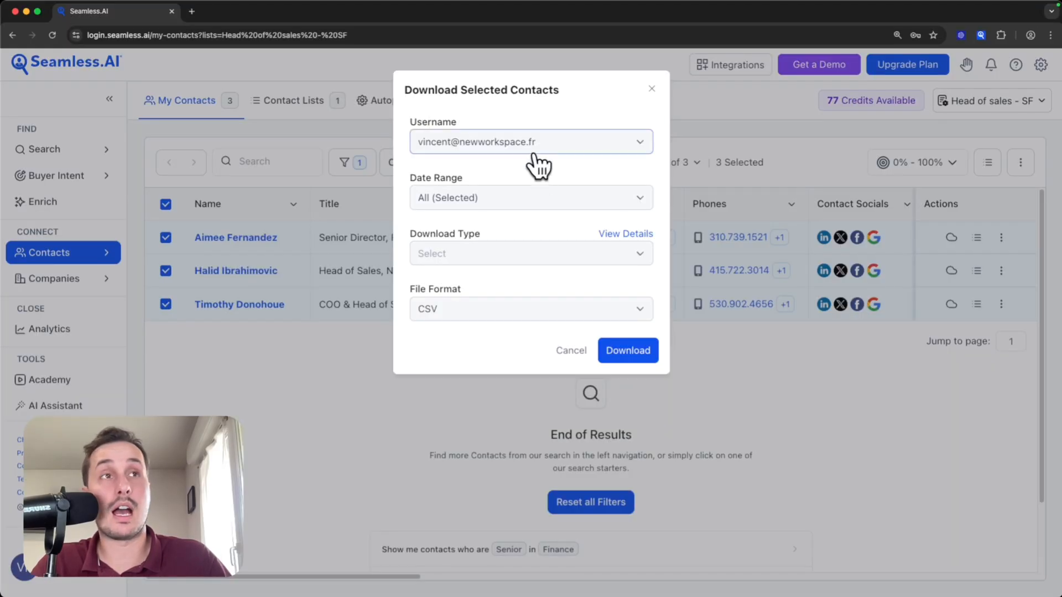
pyautogui.moveTo(414, 233); pyautogui.dragTo(498, 244)
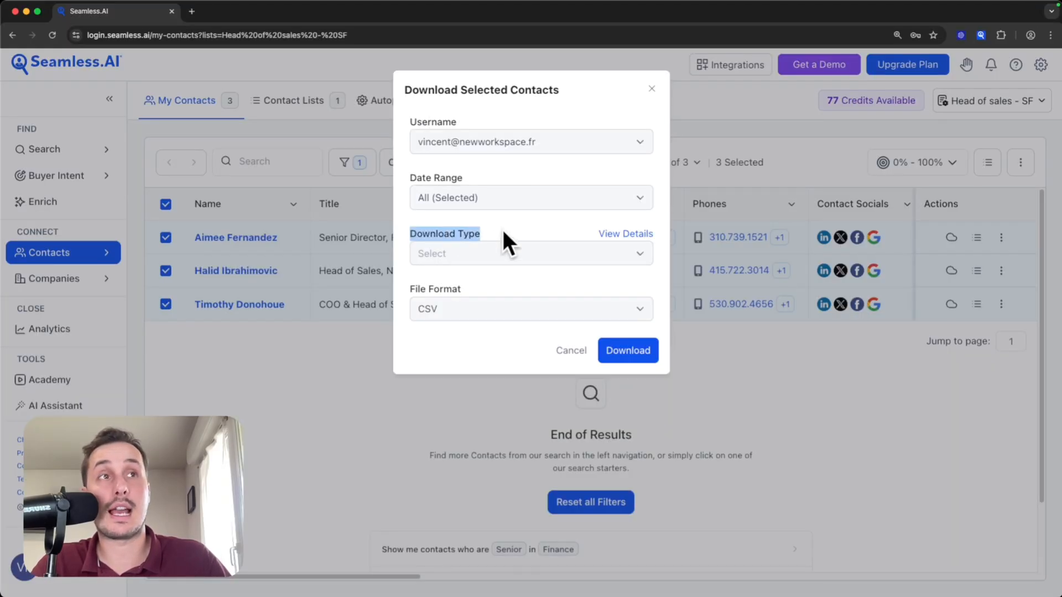
pyautogui.click(505, 261)
pyautogui.click(455, 307)
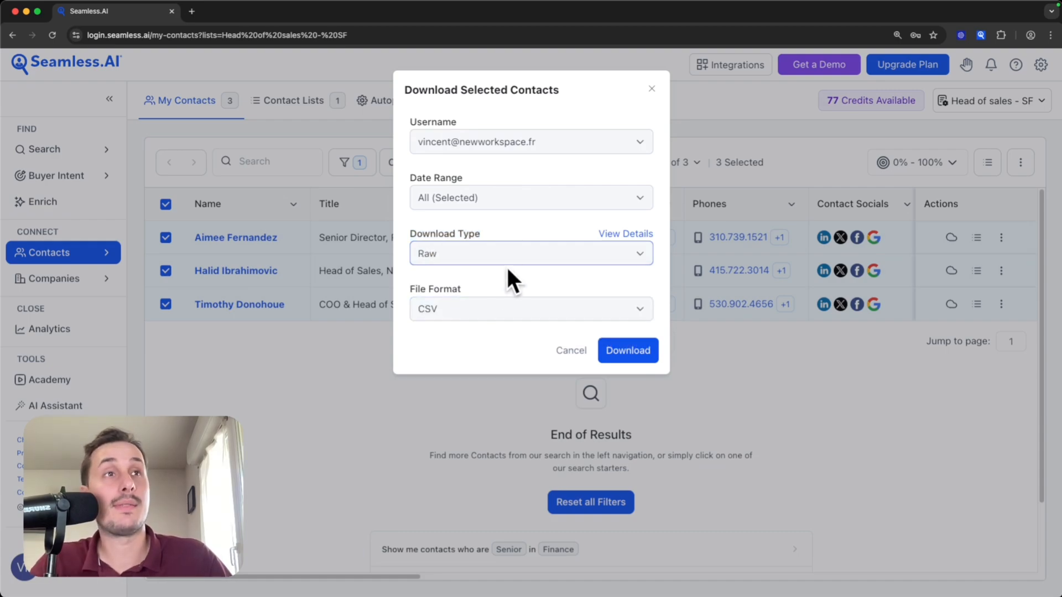
pyautogui.click(636, 354)
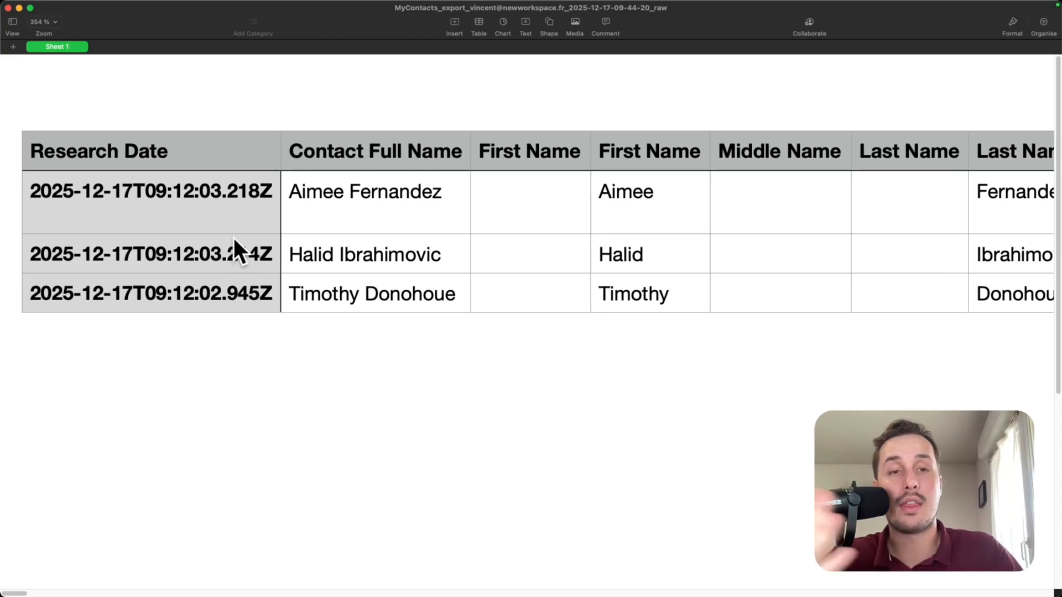
# - Examine the exported contacts spreadsheet across its name and email validation columns, and briefly view the GiveMeLeads website in the browser
pyautogui.moveTo(19, 594); pyautogui.dragTo(83, 581)
pyautogui.click(211, 162)
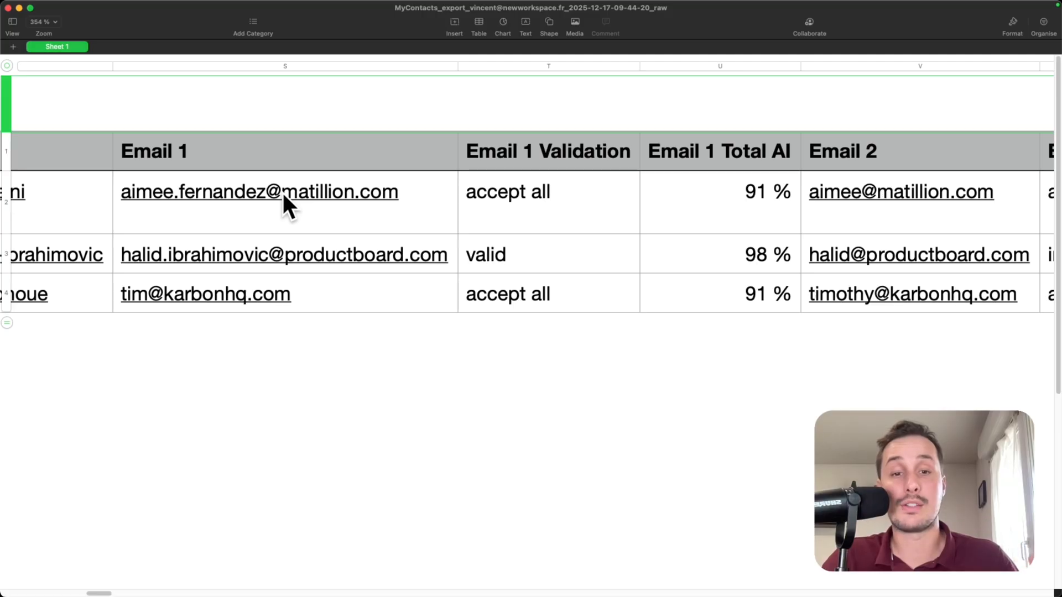
pyautogui.press('super+Tab')
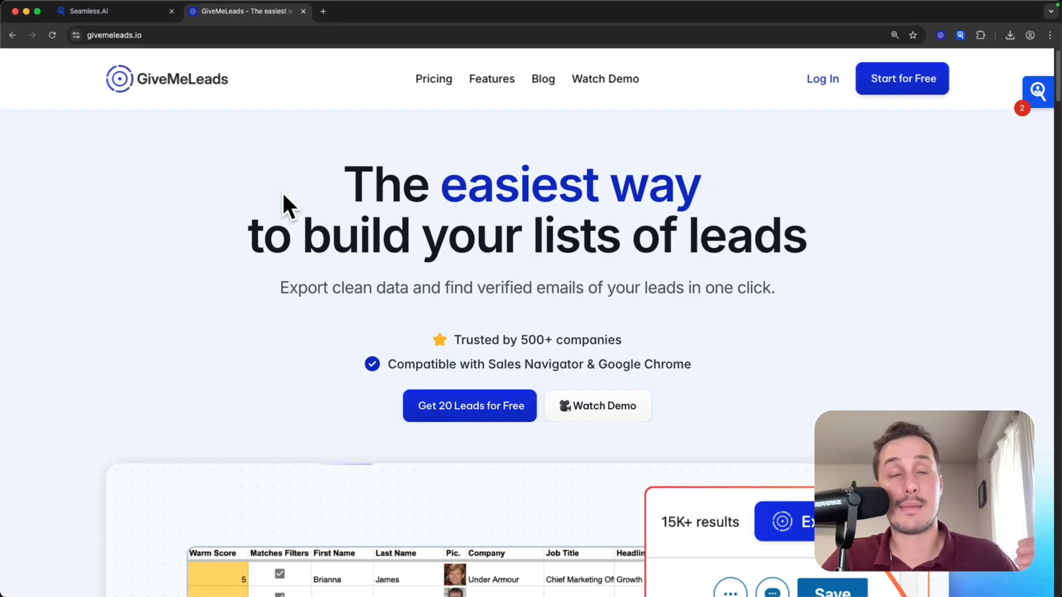
pyautogui.press('super+Tab')
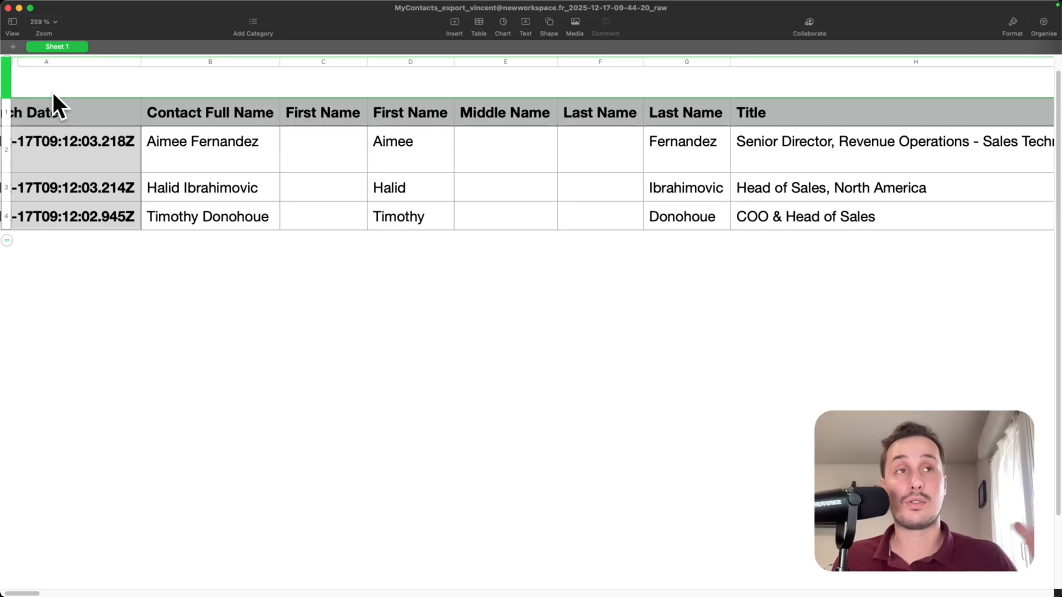